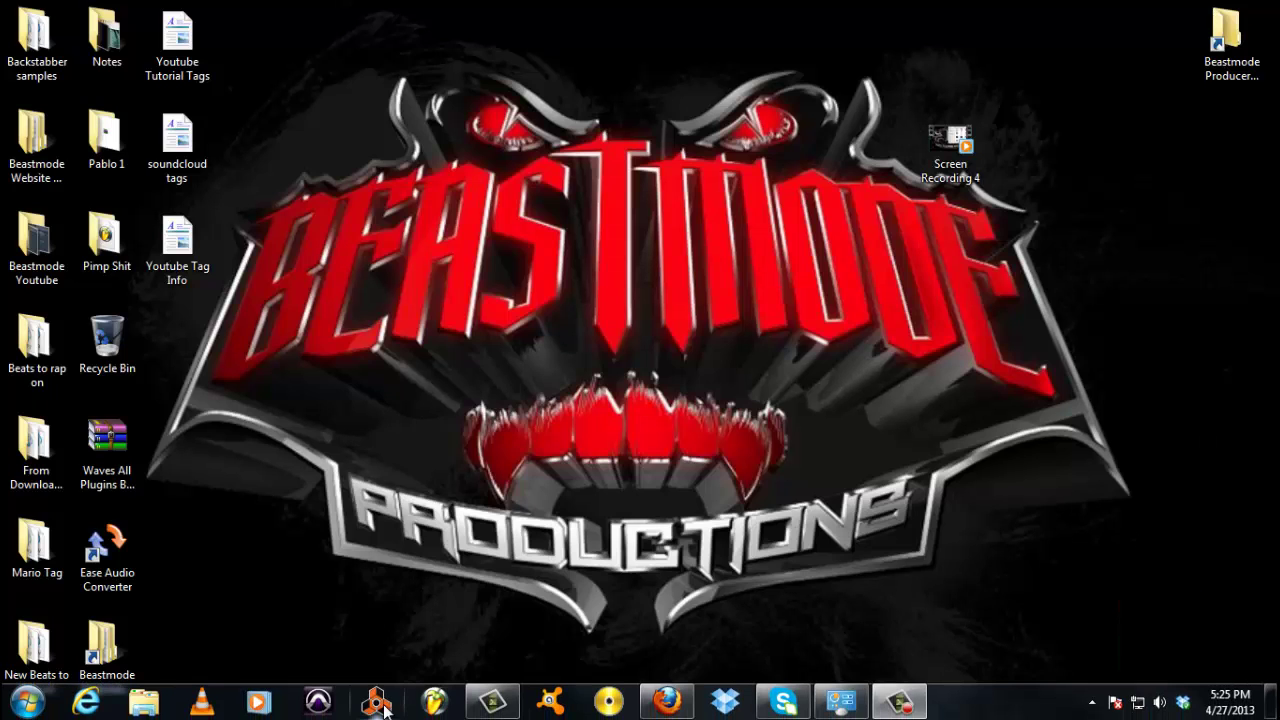
Launch FL Studio and minimize it once loaded to reveal the desktop
left_click(440, 705)
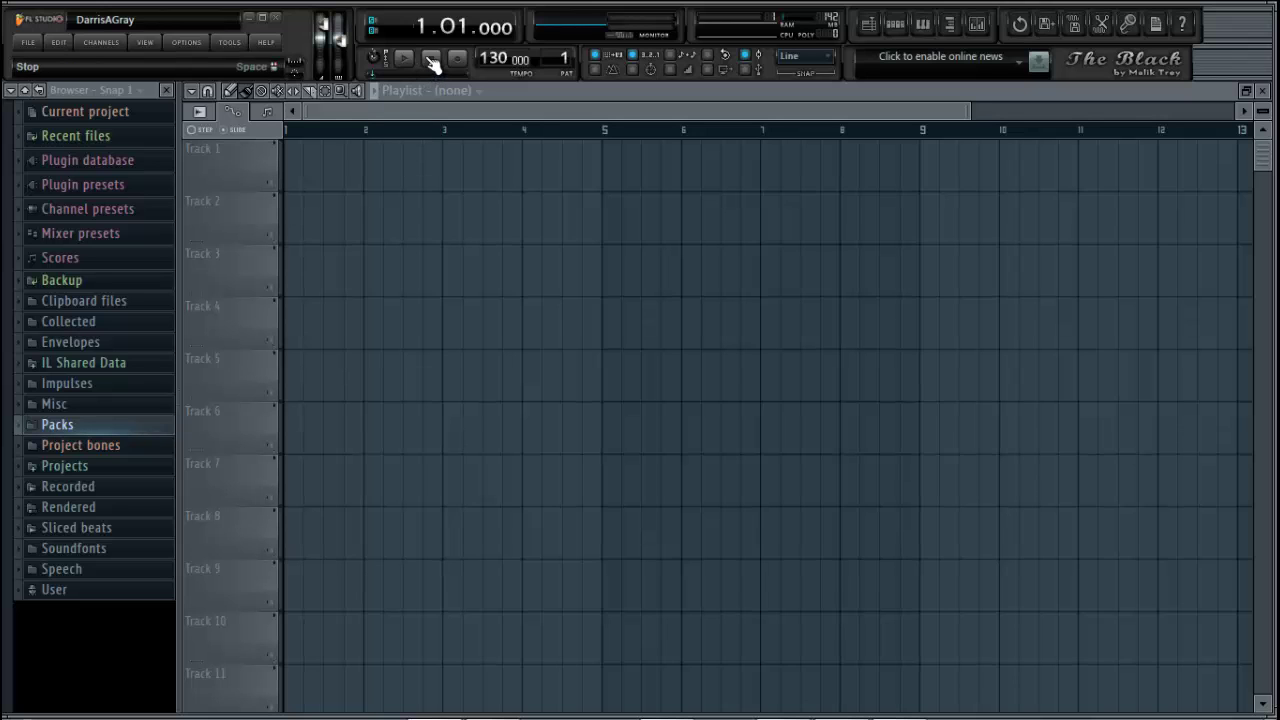
left_click(275, 17)
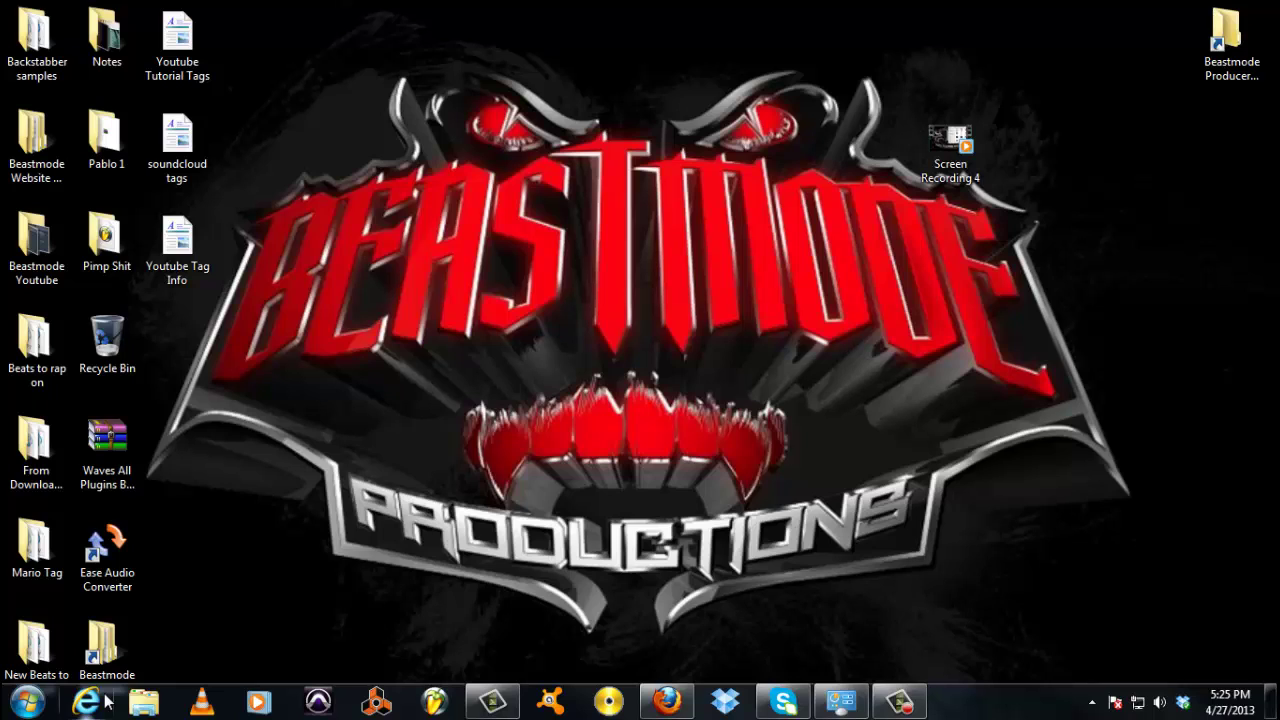
Open Computer and browse into BOOTCAMP (C:) > Program Files
left_click(27, 705)
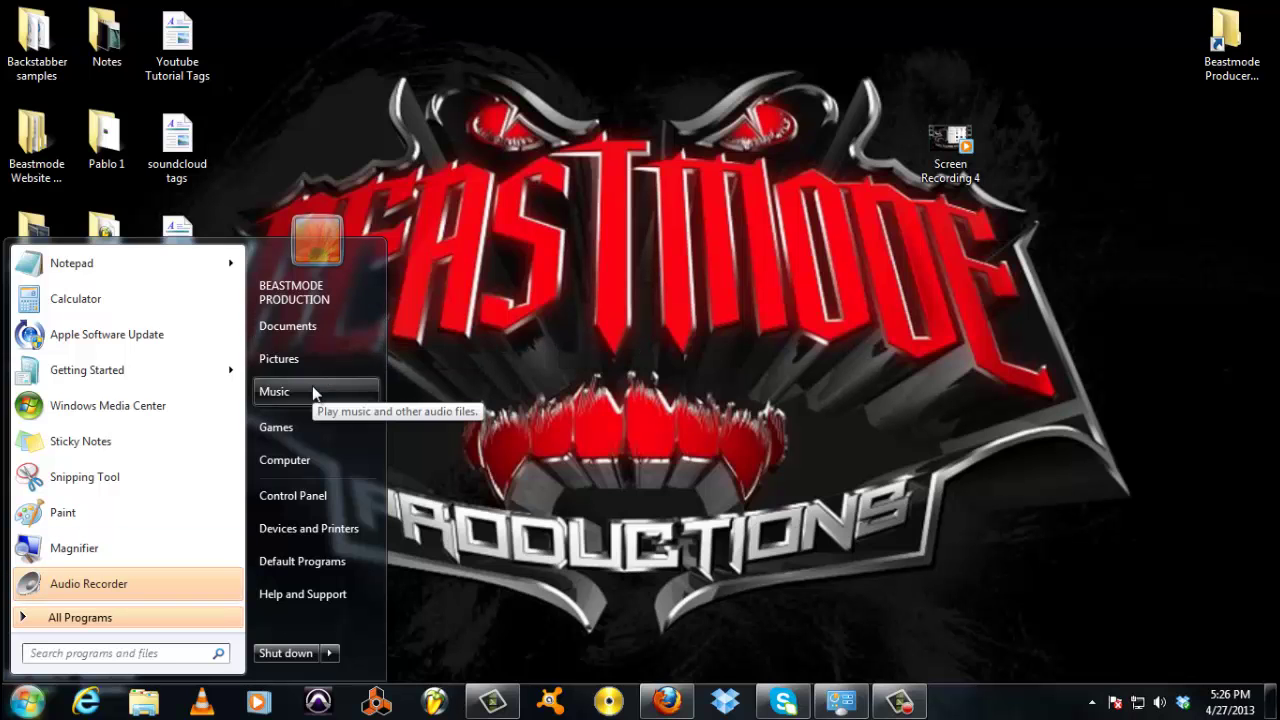
left_click(315, 459)
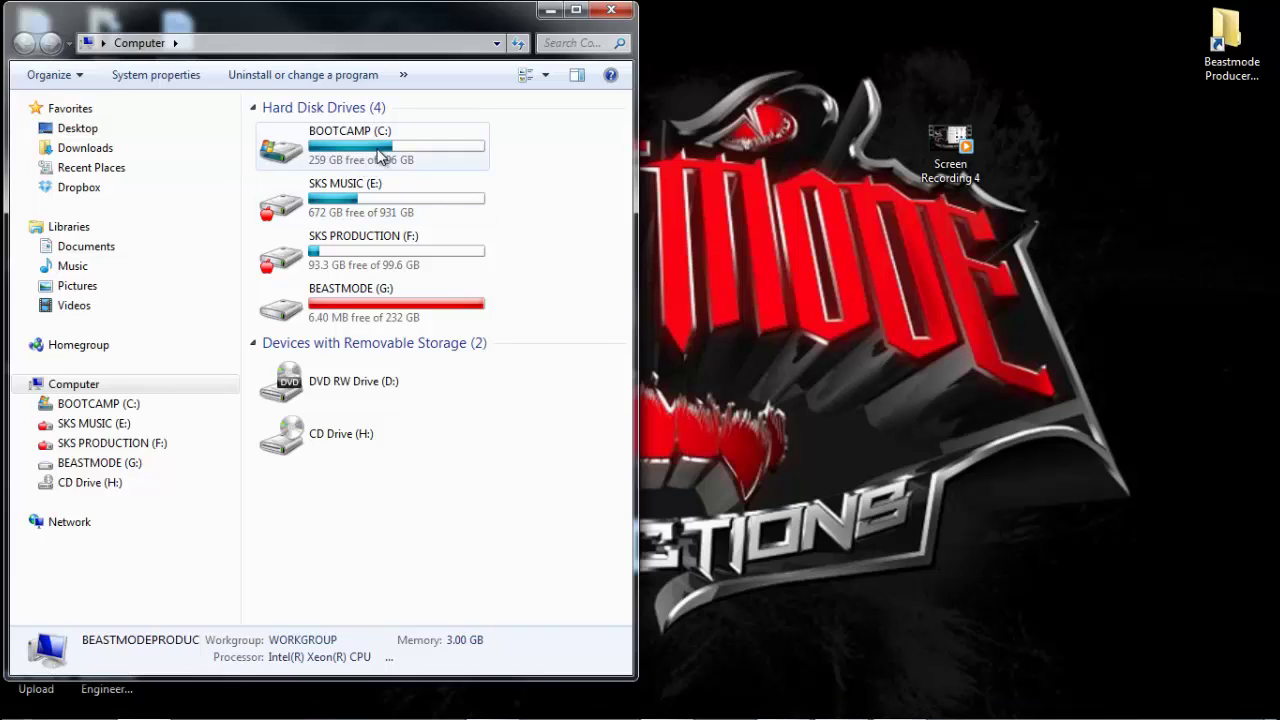
double_click(380, 155)
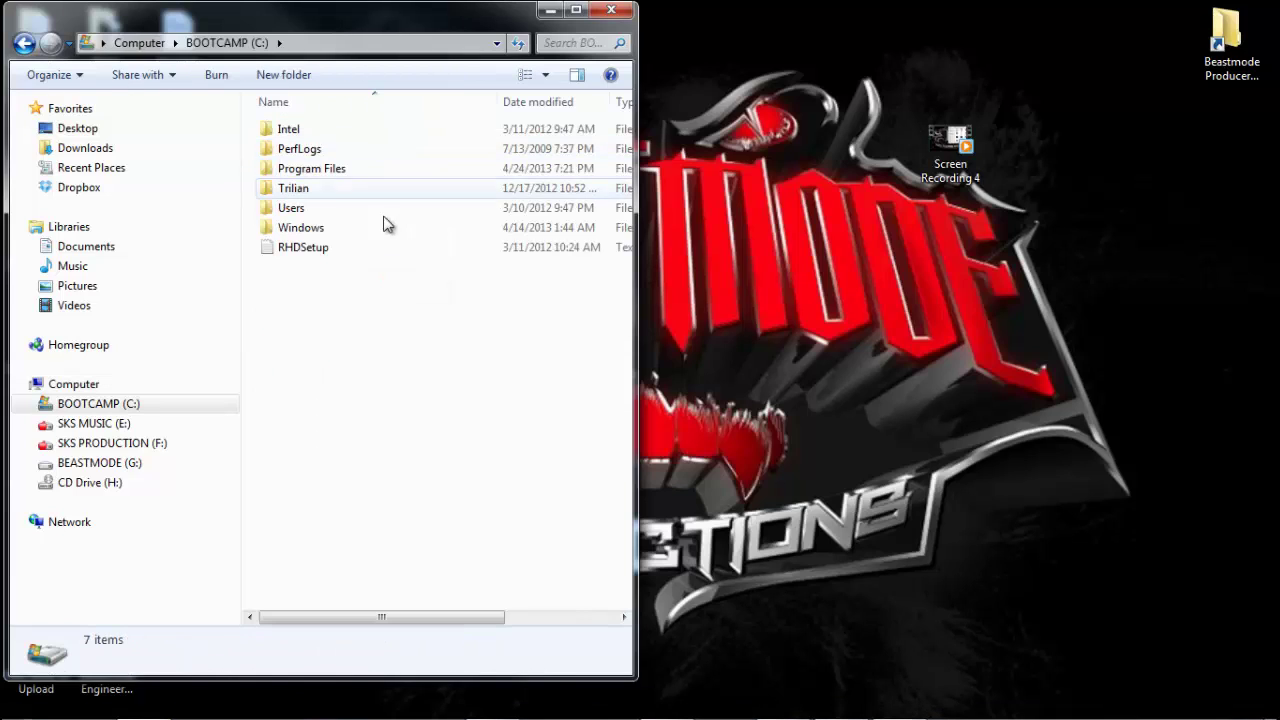
double_click(338, 172)
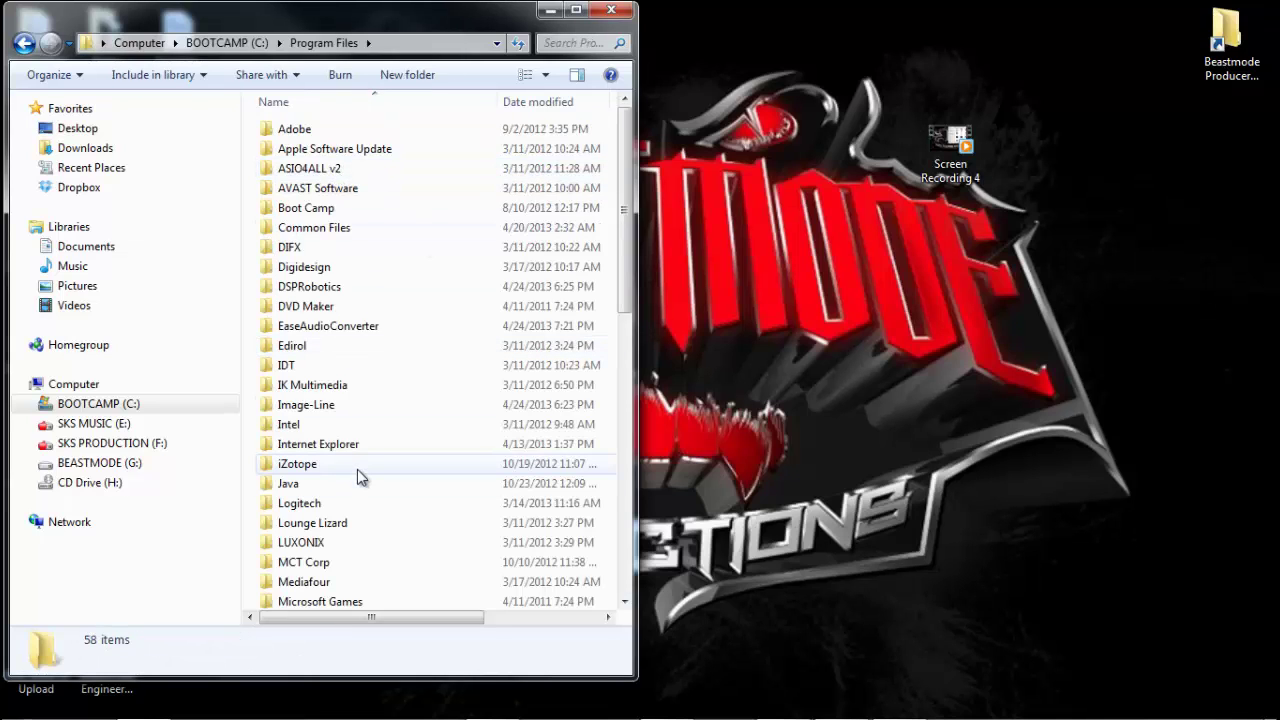
Open Image-Line > FL Studio 10 and maximize the Explorer window
scroll(357, 469, "down", 3)
scroll(357, 469, "down", 3)
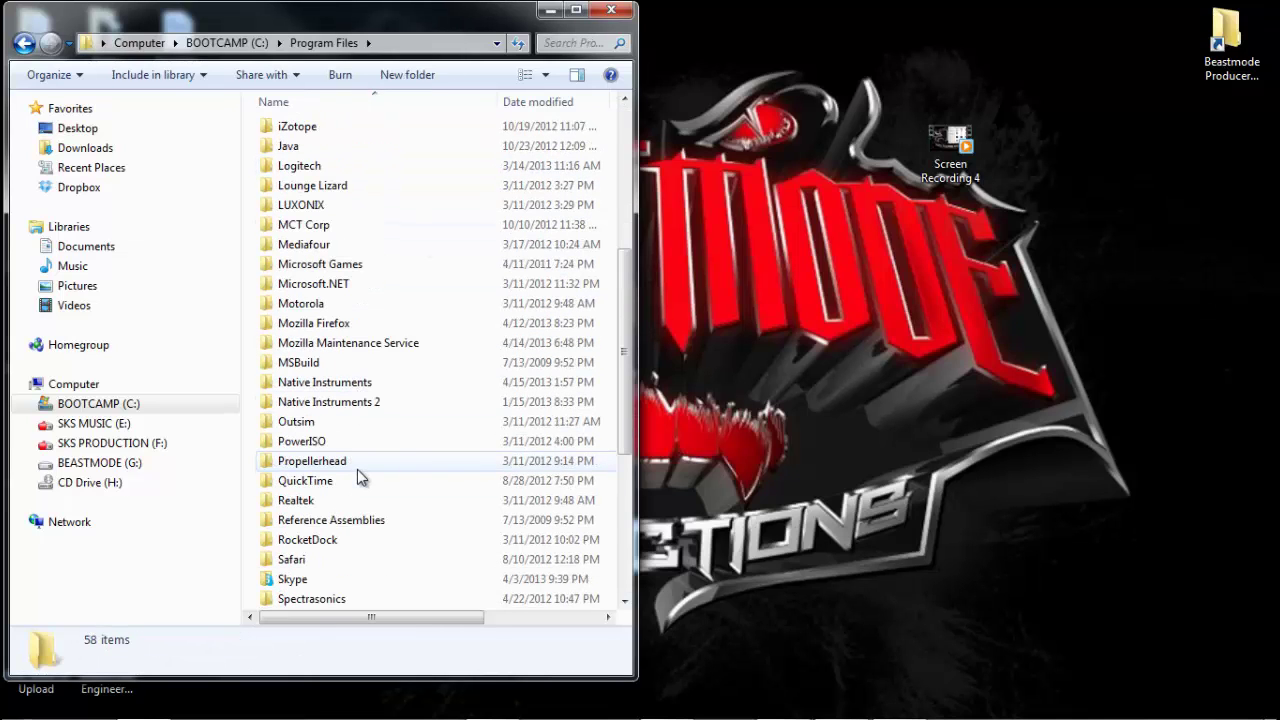
scroll(358, 477, "down", 2)
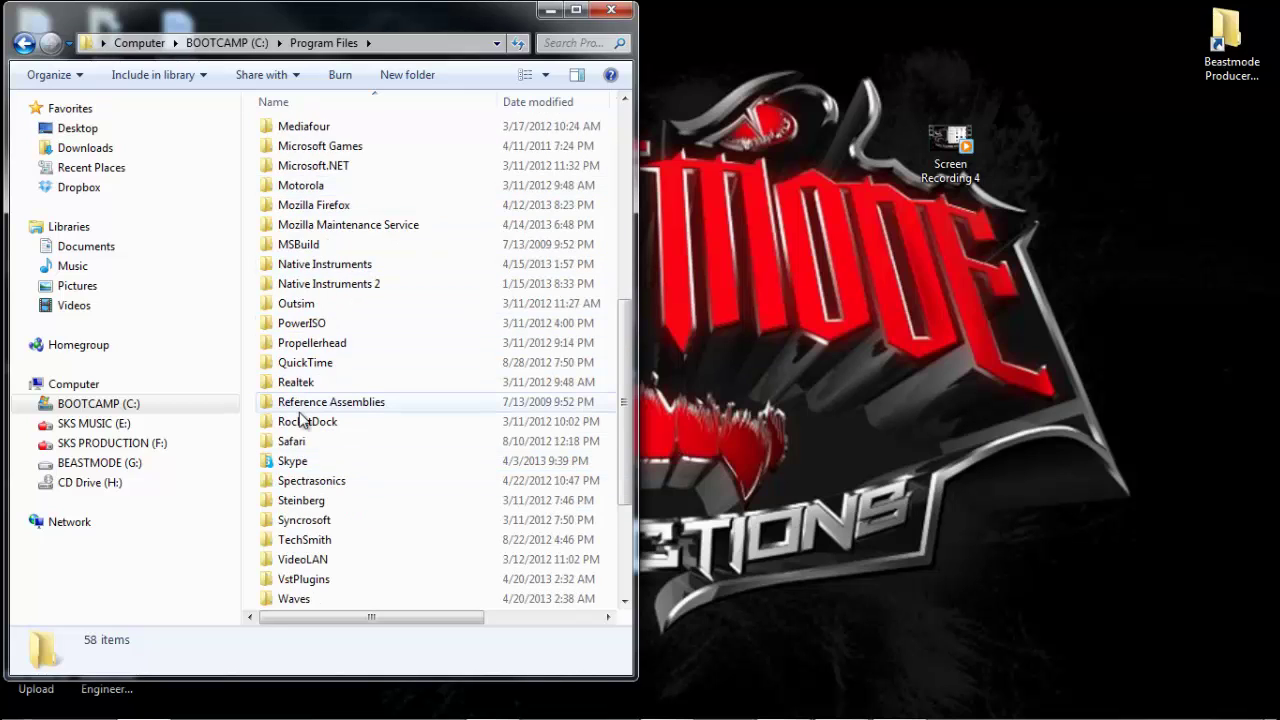
scroll(352, 423, "up", 1)
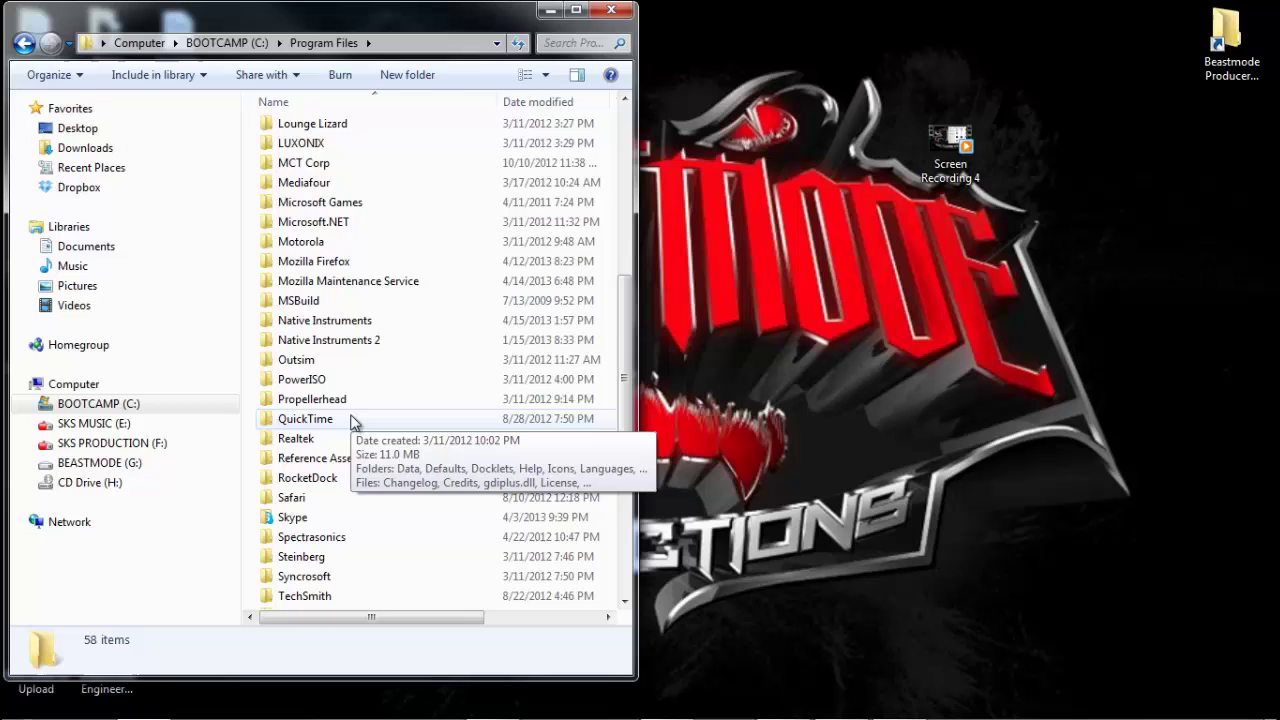
scroll(343, 203, "up", 2)
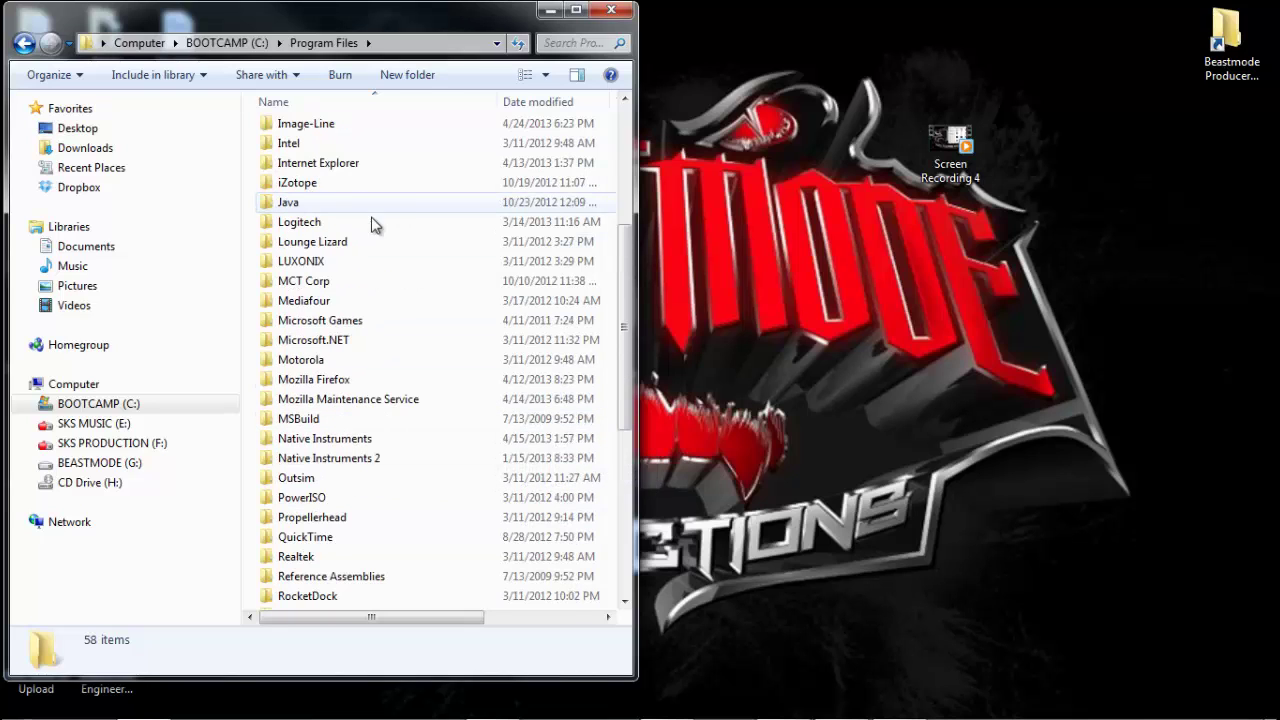
left_click(324, 128)
double_click(324, 128)
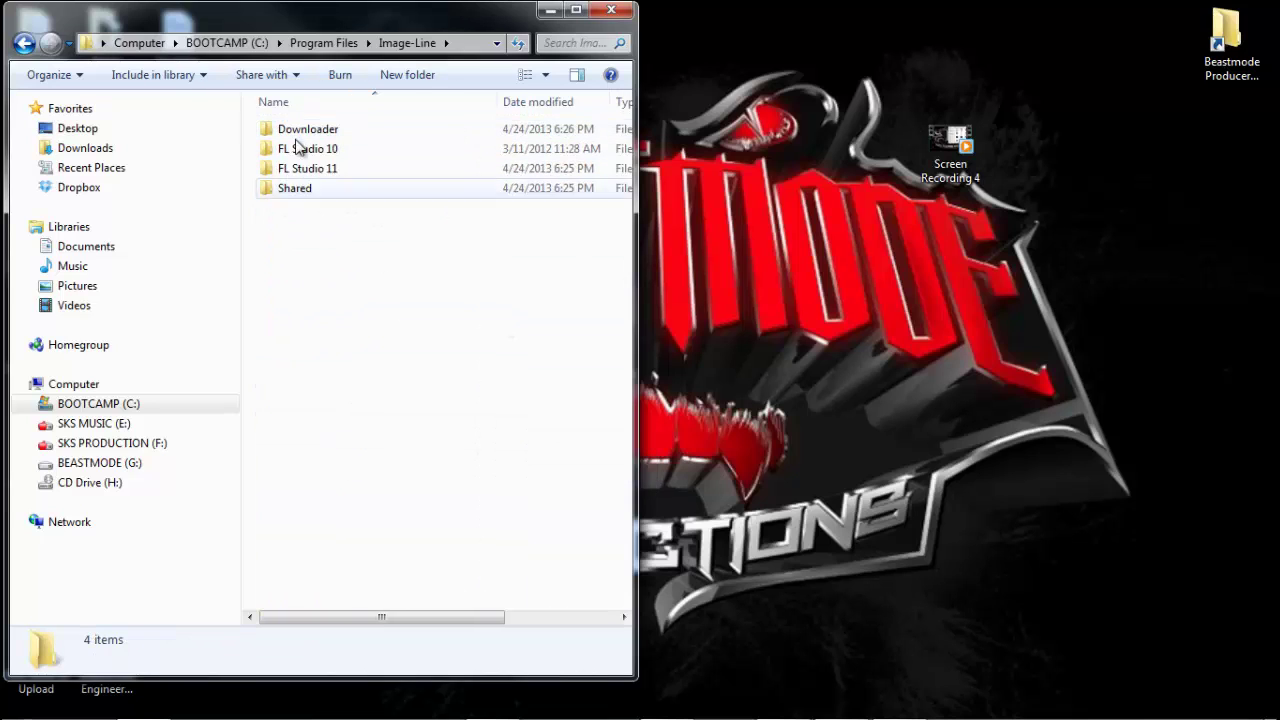
double_click(318, 150)
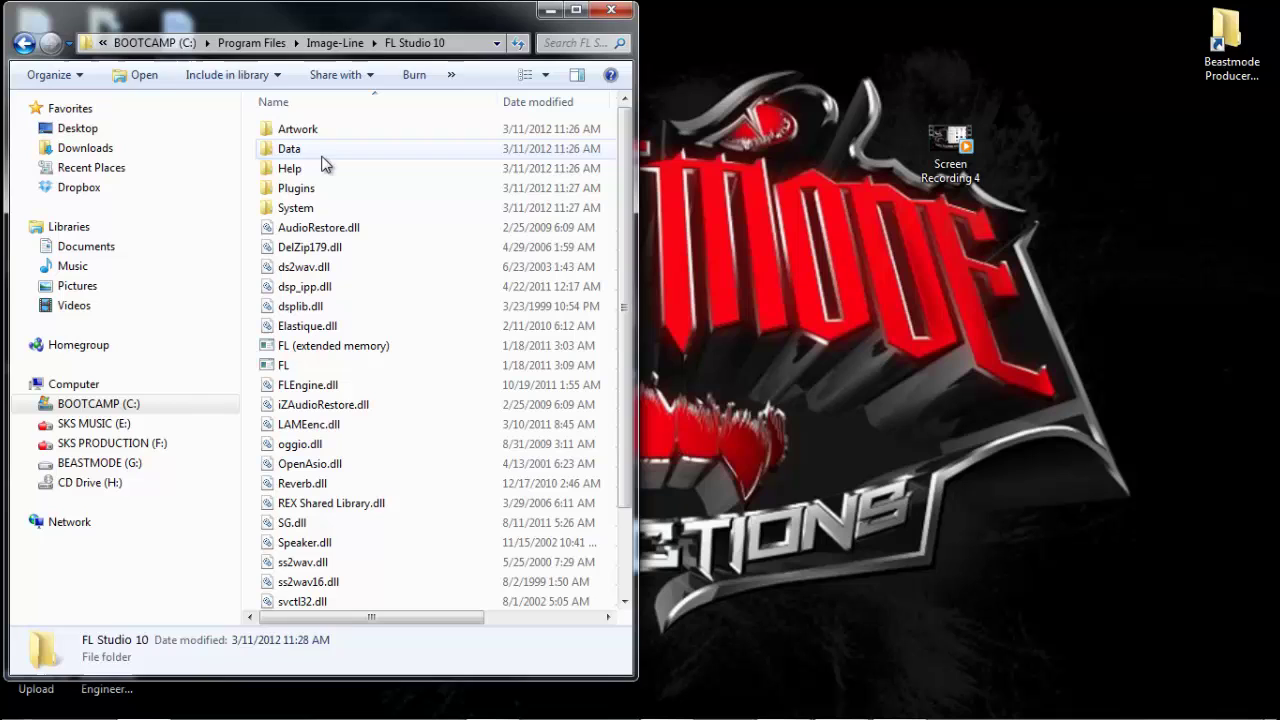
left_click(576, 9)
Go back to Program Files, then open Image-Line > FL Studio 10 > Artwork > Skins
left_click(15, 38)
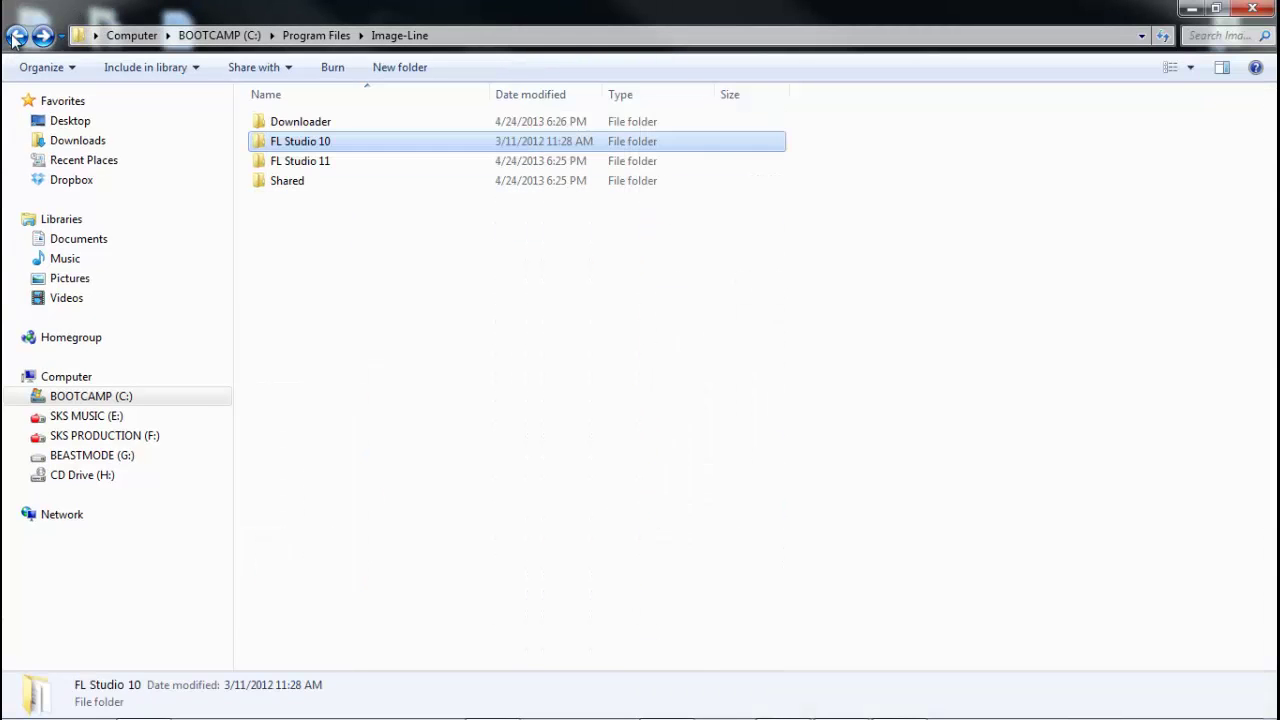
left_click(14, 39)
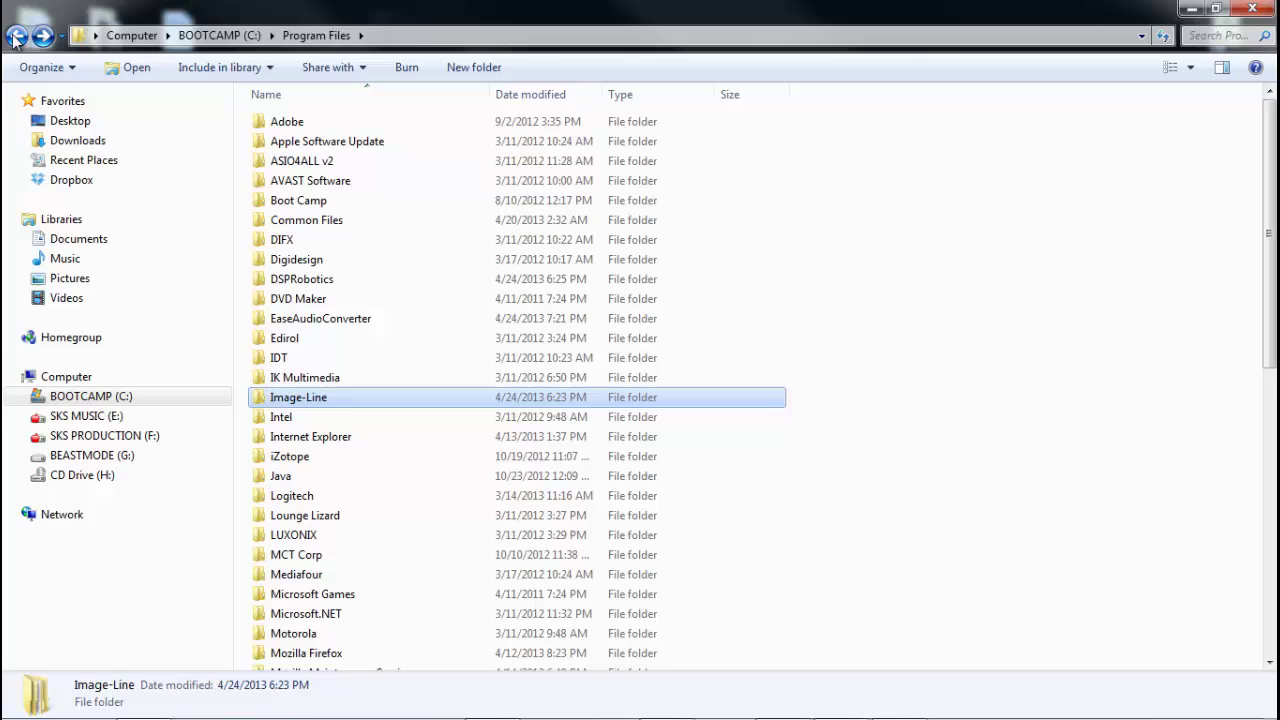
double_click(320, 399)
left_click(290, 141)
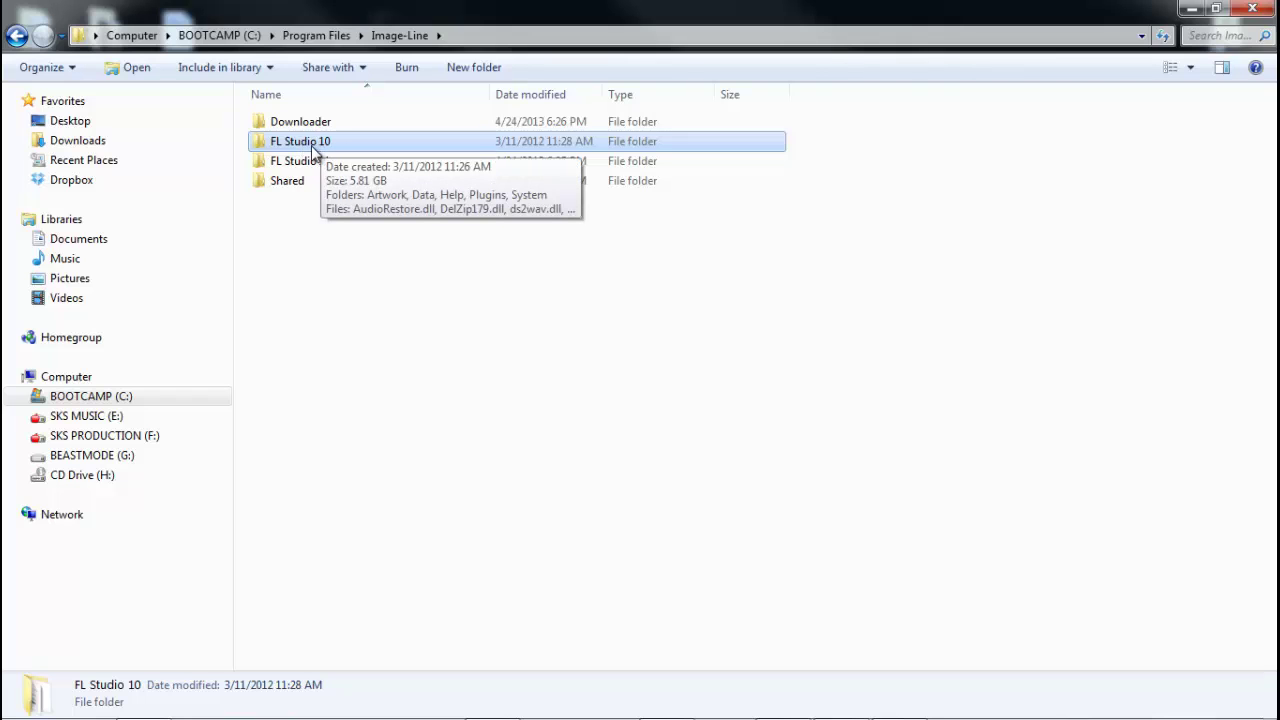
double_click(312, 146)
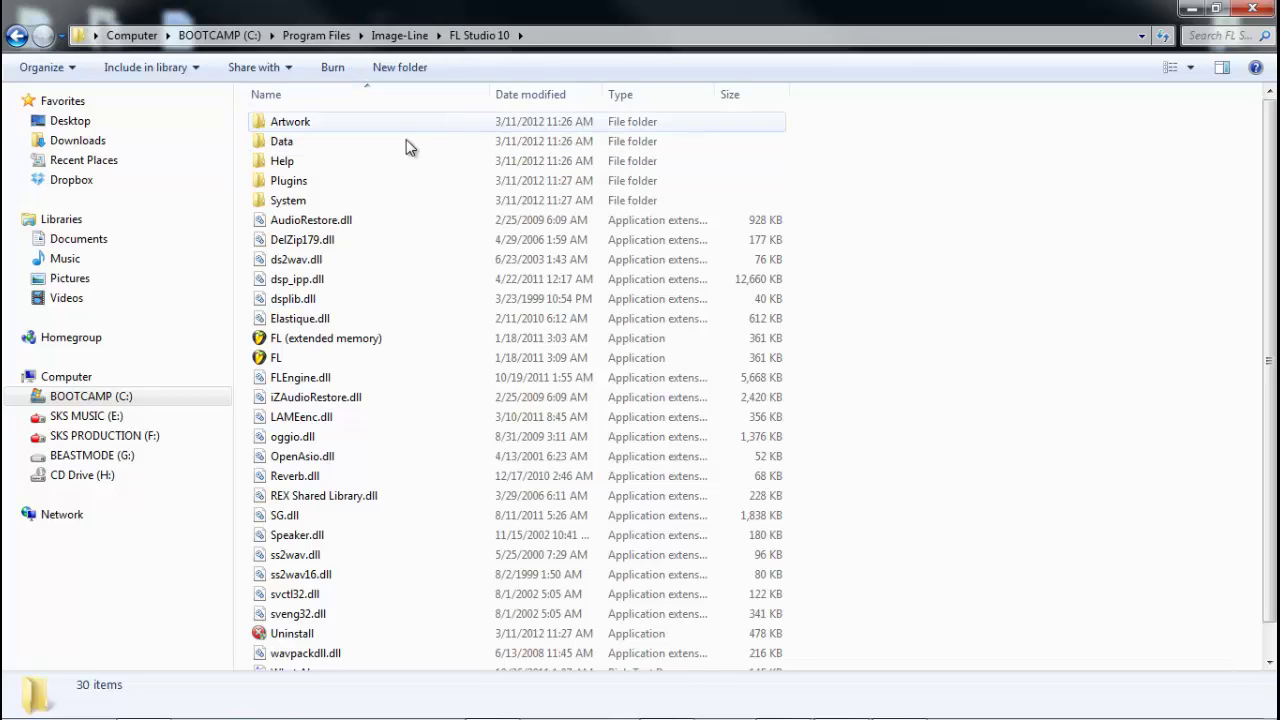
double_click(318, 124)
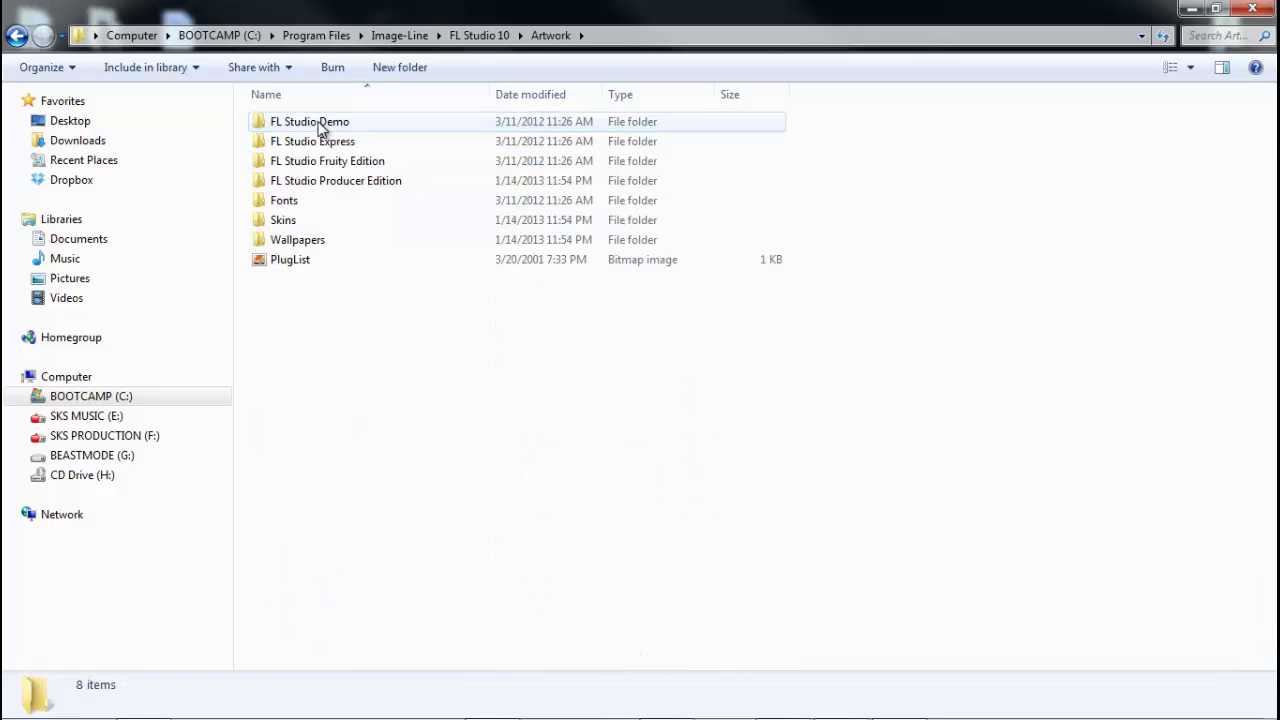
double_click(331, 219)
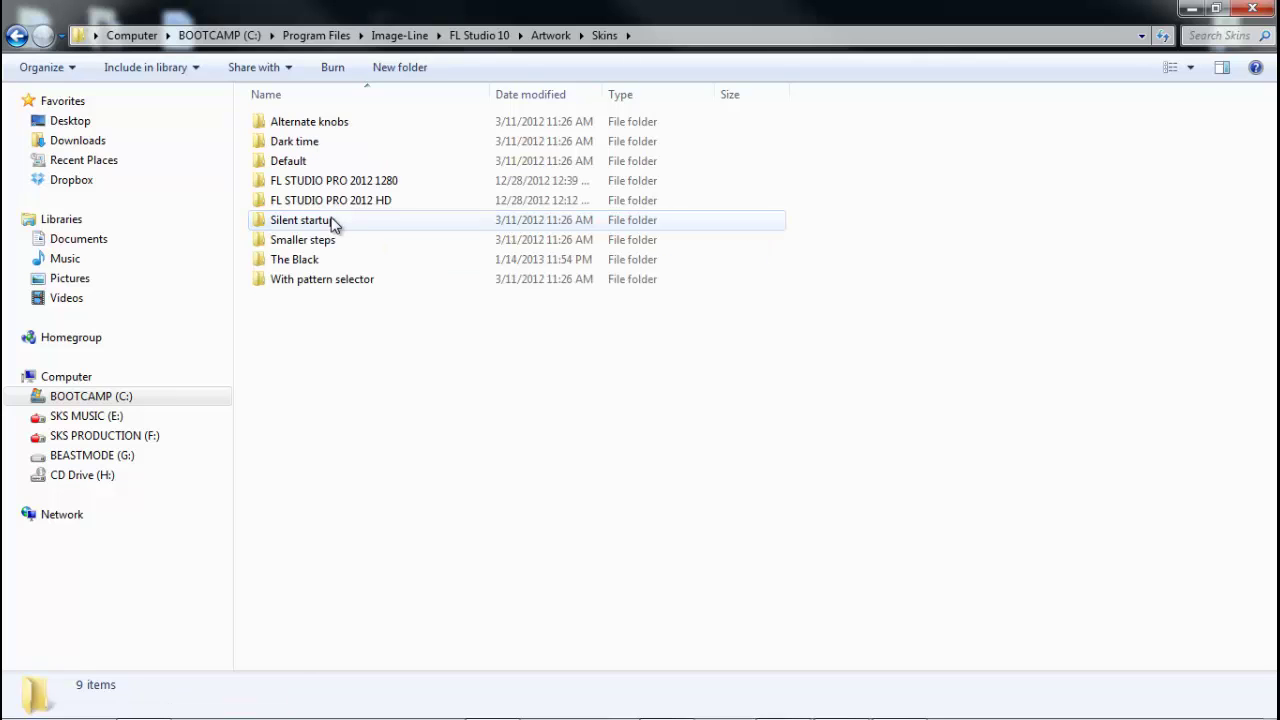
Open the Default skin folder and play StartSnd in Media Player, then close the player
double_click(314, 162)
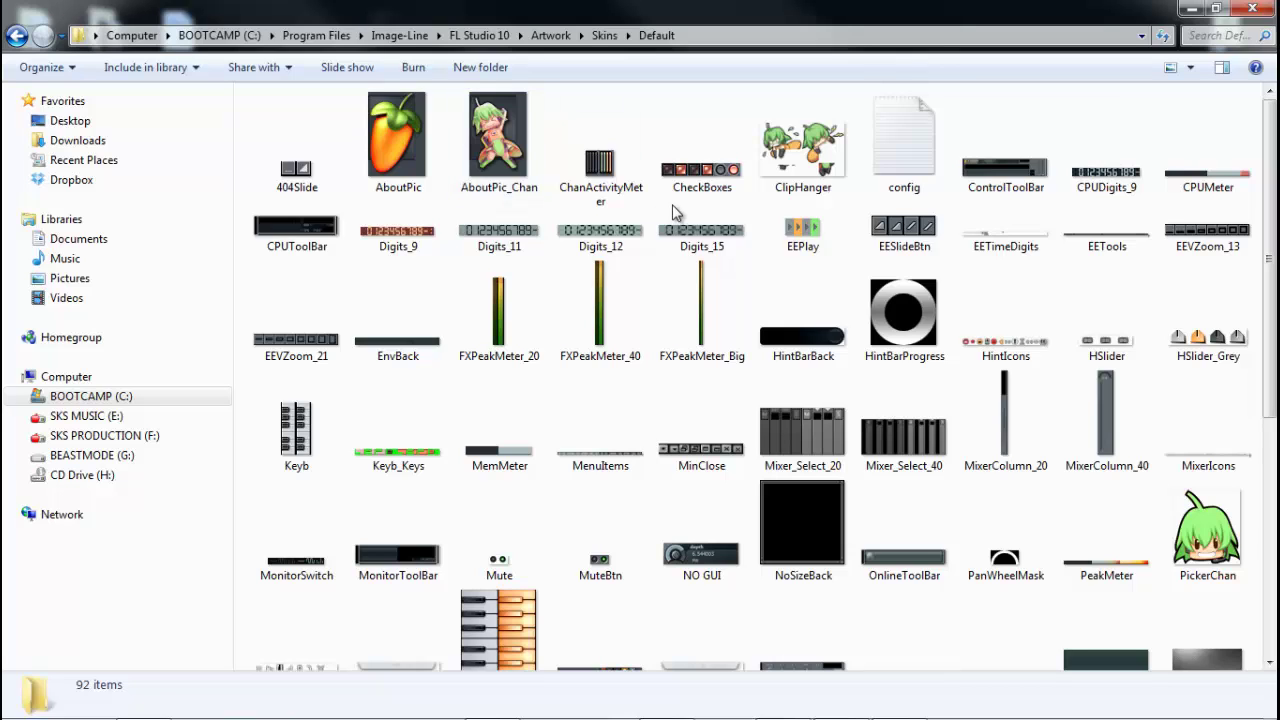
scroll(655, 270, "down", 3)
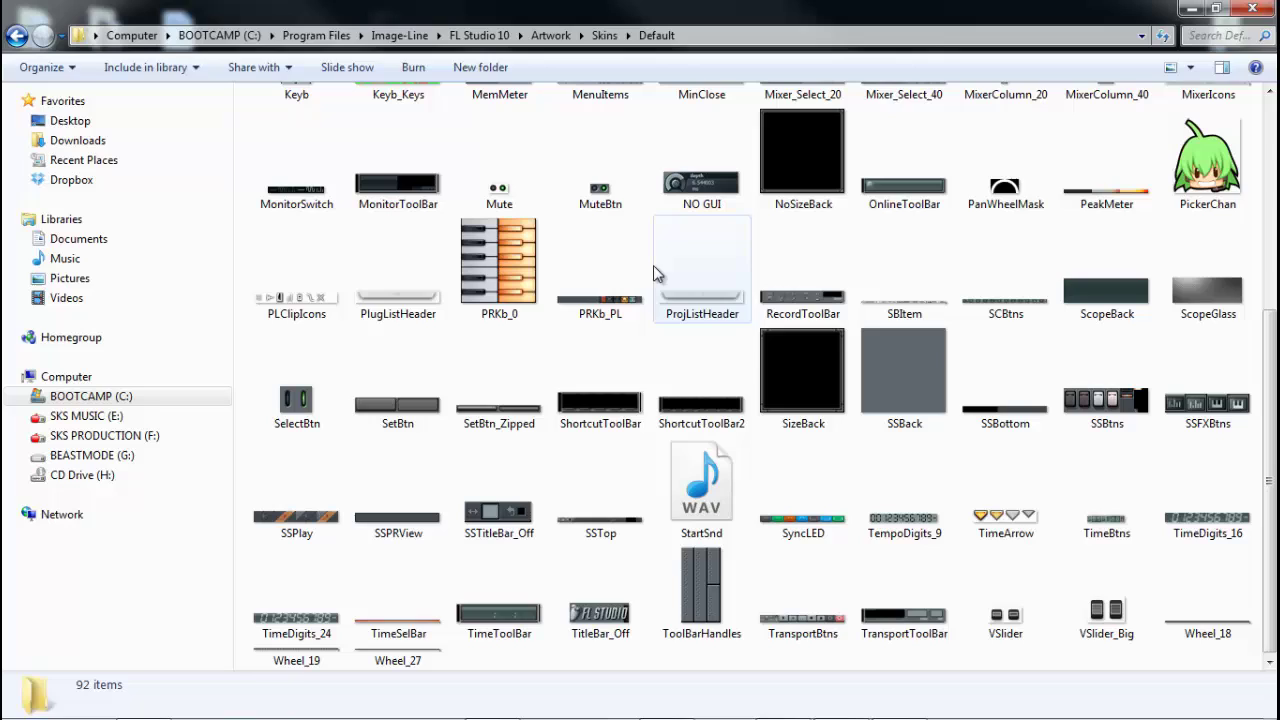
left_click(705, 470)
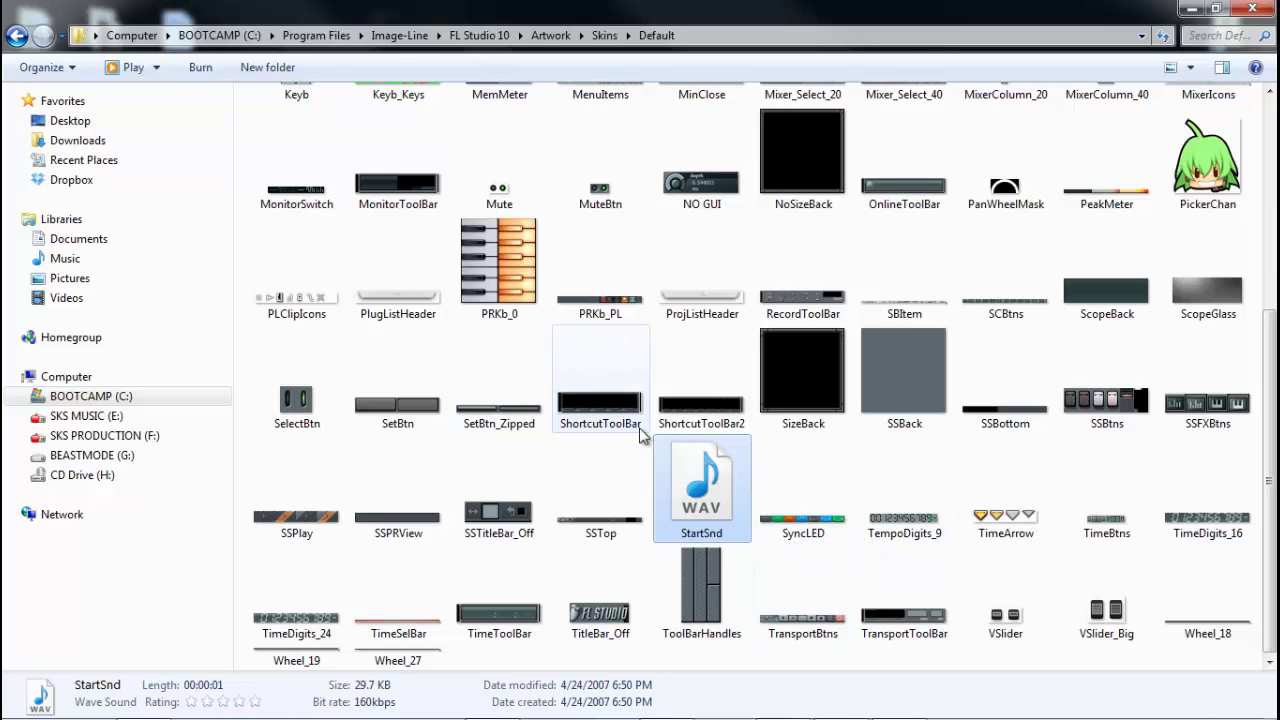
double_click(724, 541)
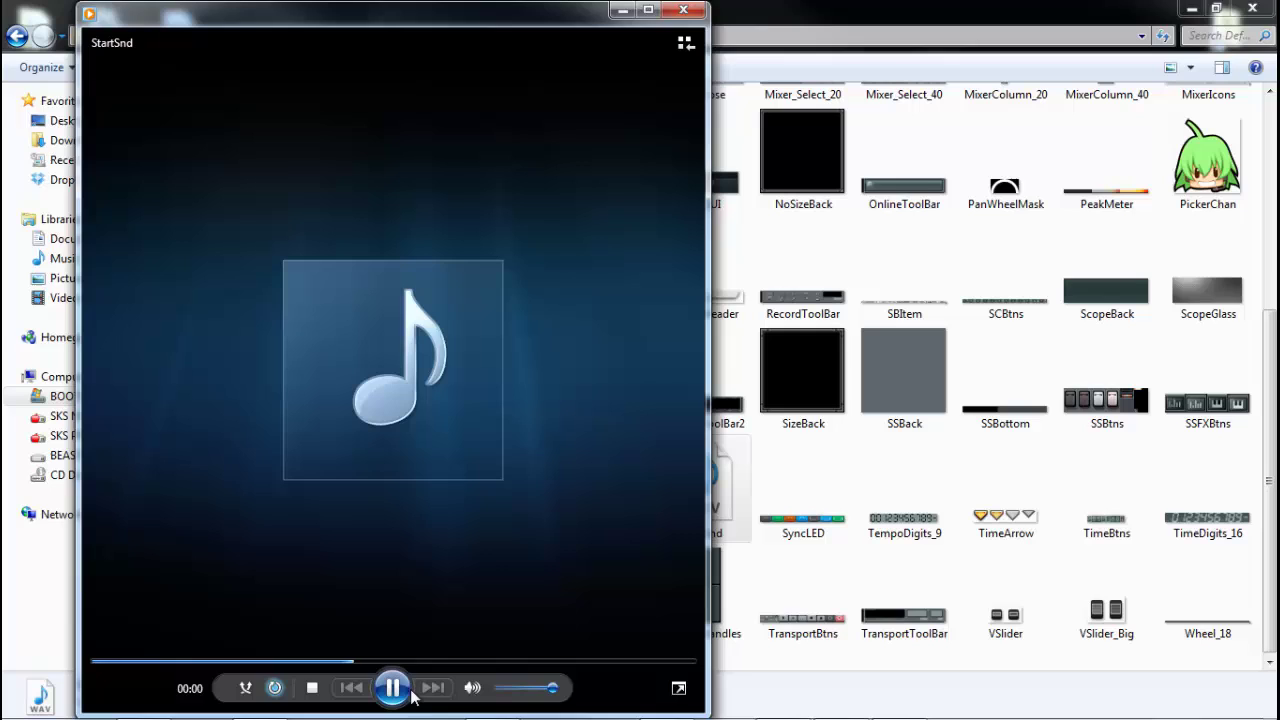
left_click(683, 9)
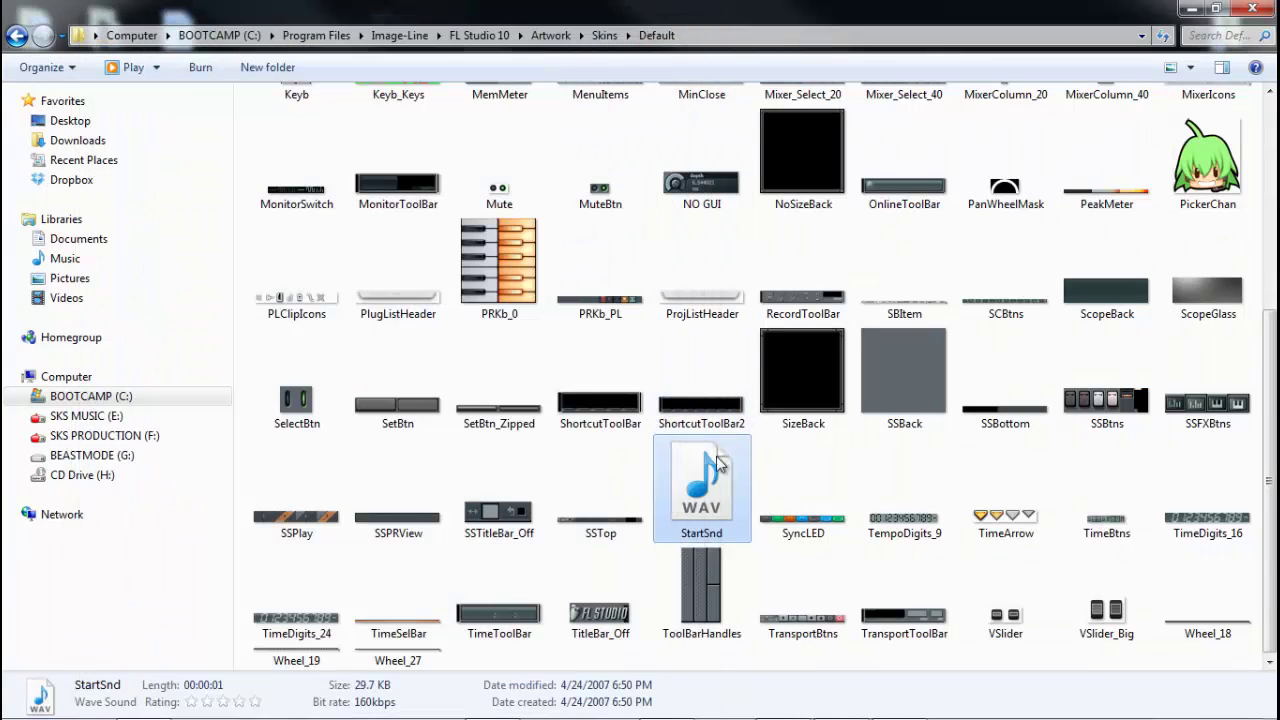
Rename the StartSnd WAV file to 'StartSnd (original)'
left_click(710, 536)
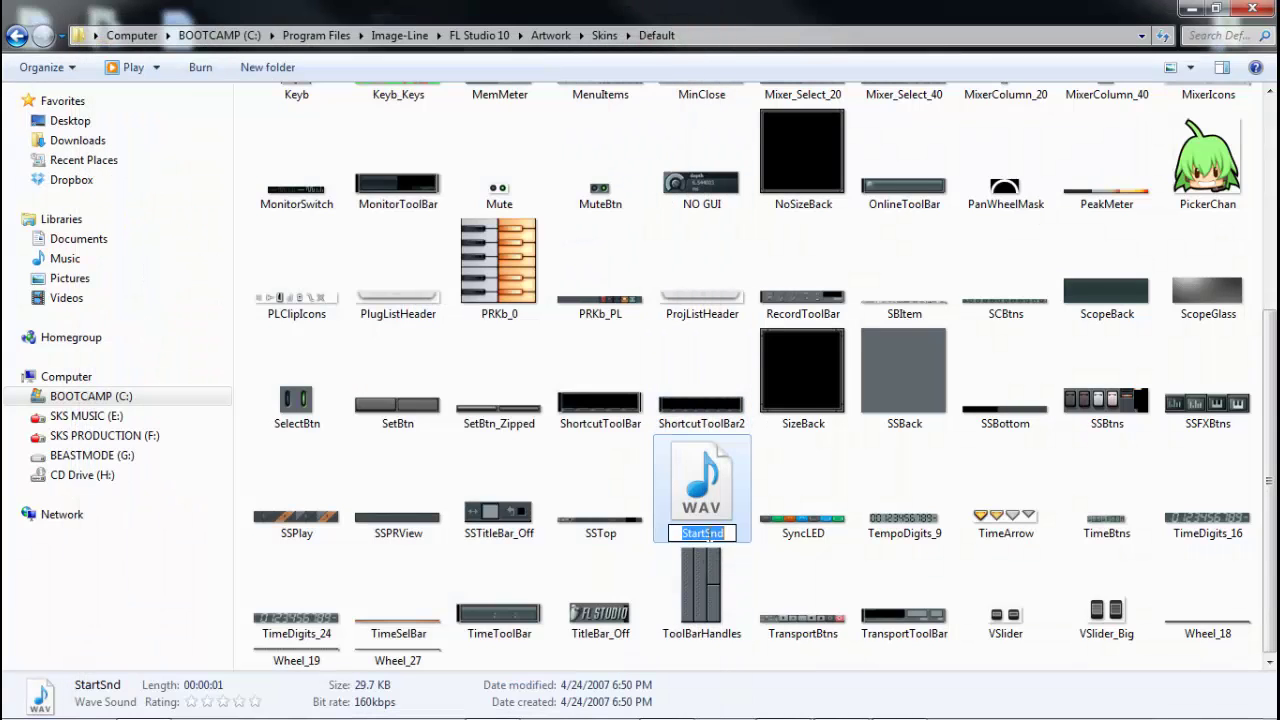
left_click(725, 532)
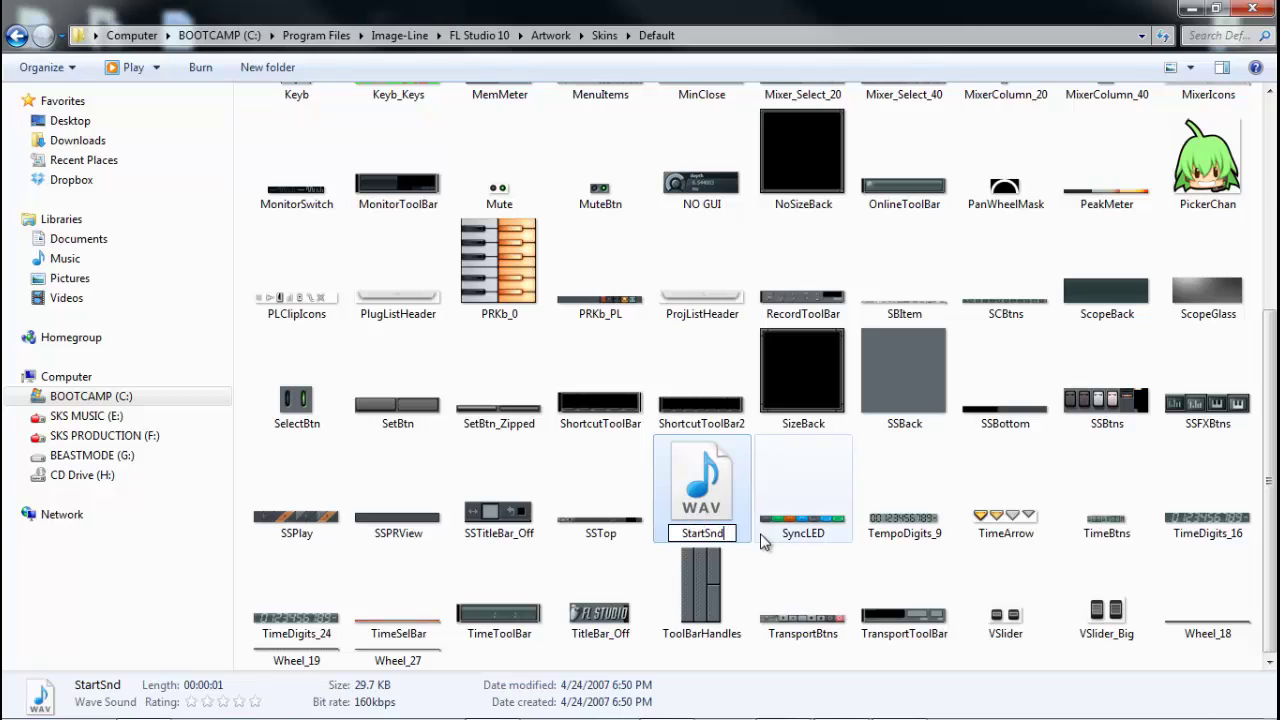
type("(origin")
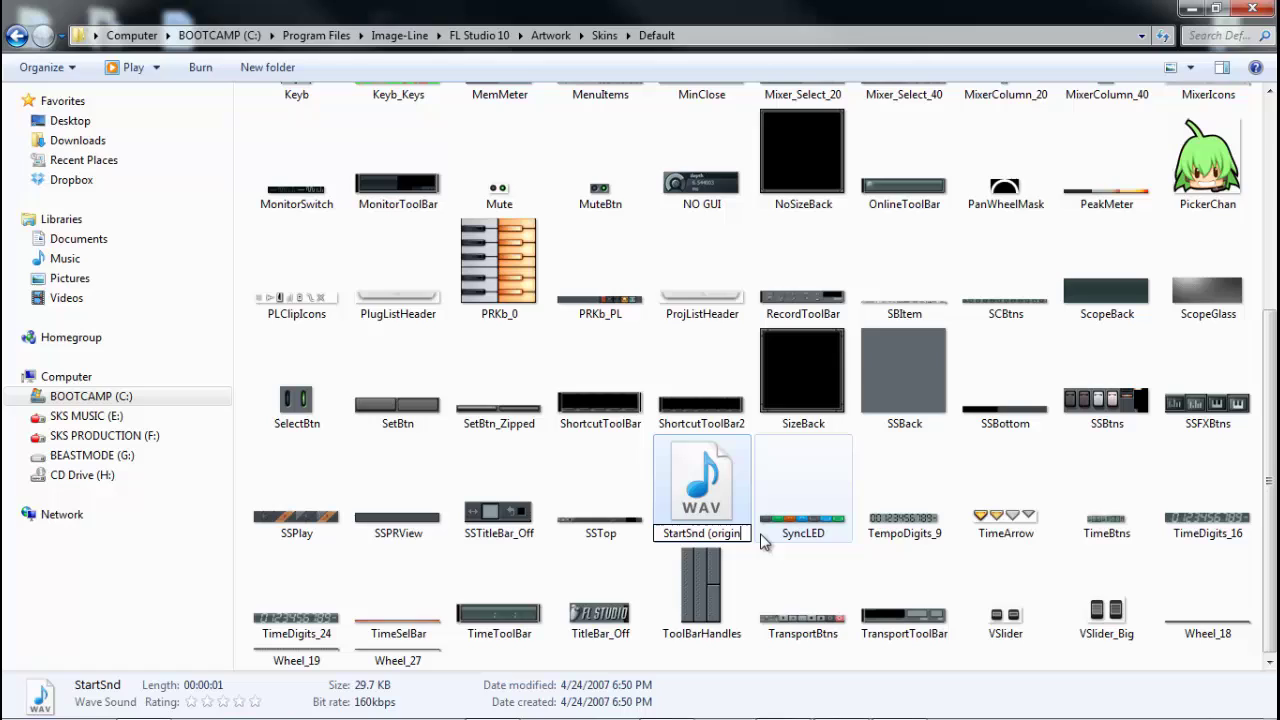
type("al)")
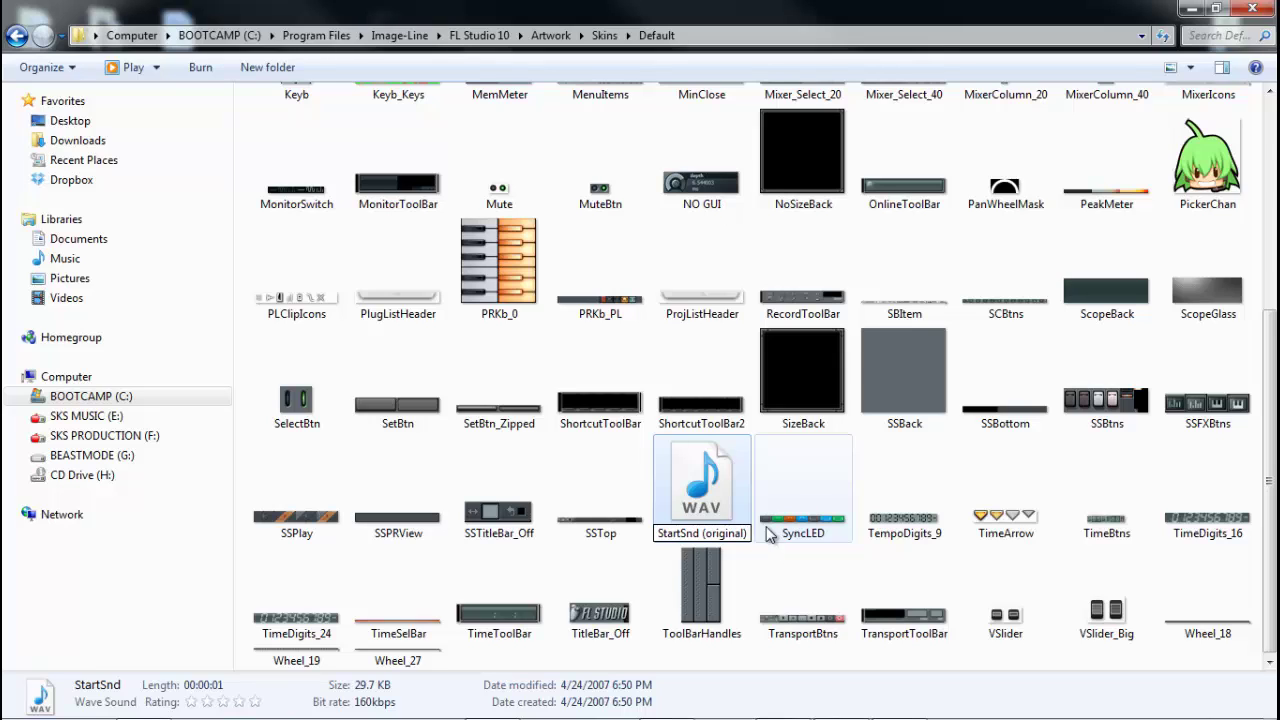
left_click(808, 510)
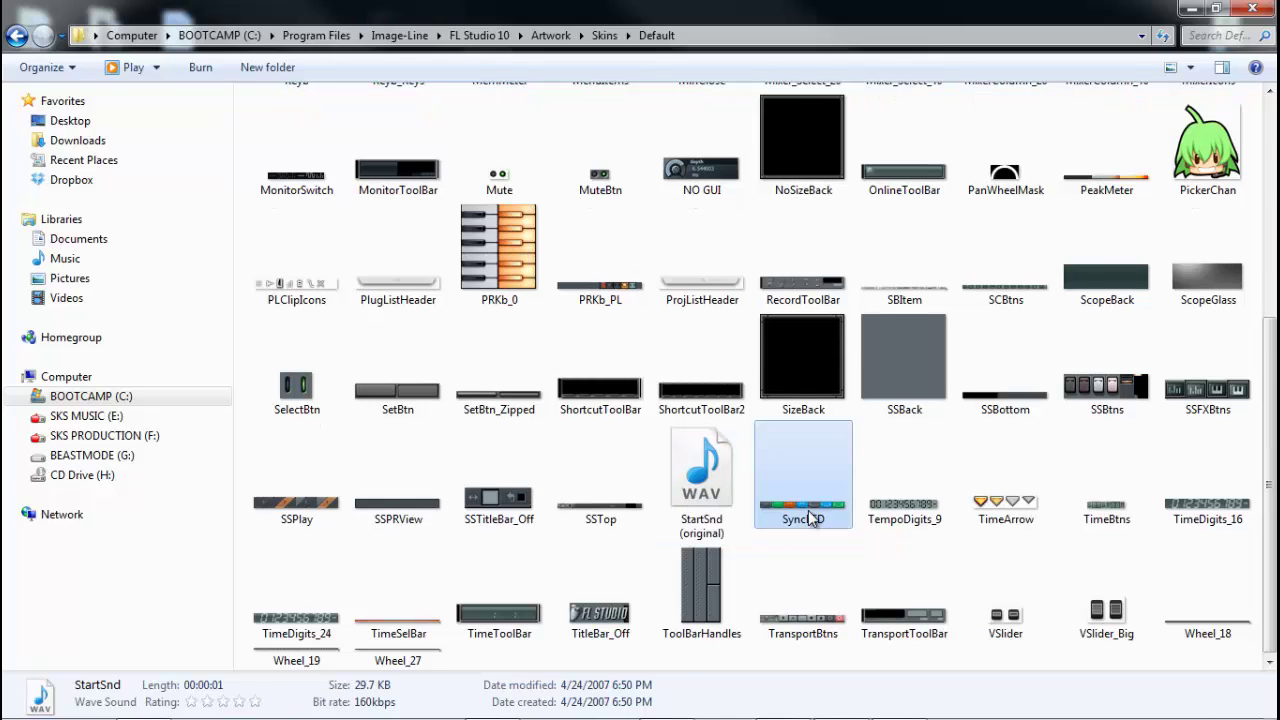
Rename 'StartSnd (original)' back to 'StartSnd' by deleting the suffix and trailing space
left_click(713, 540)
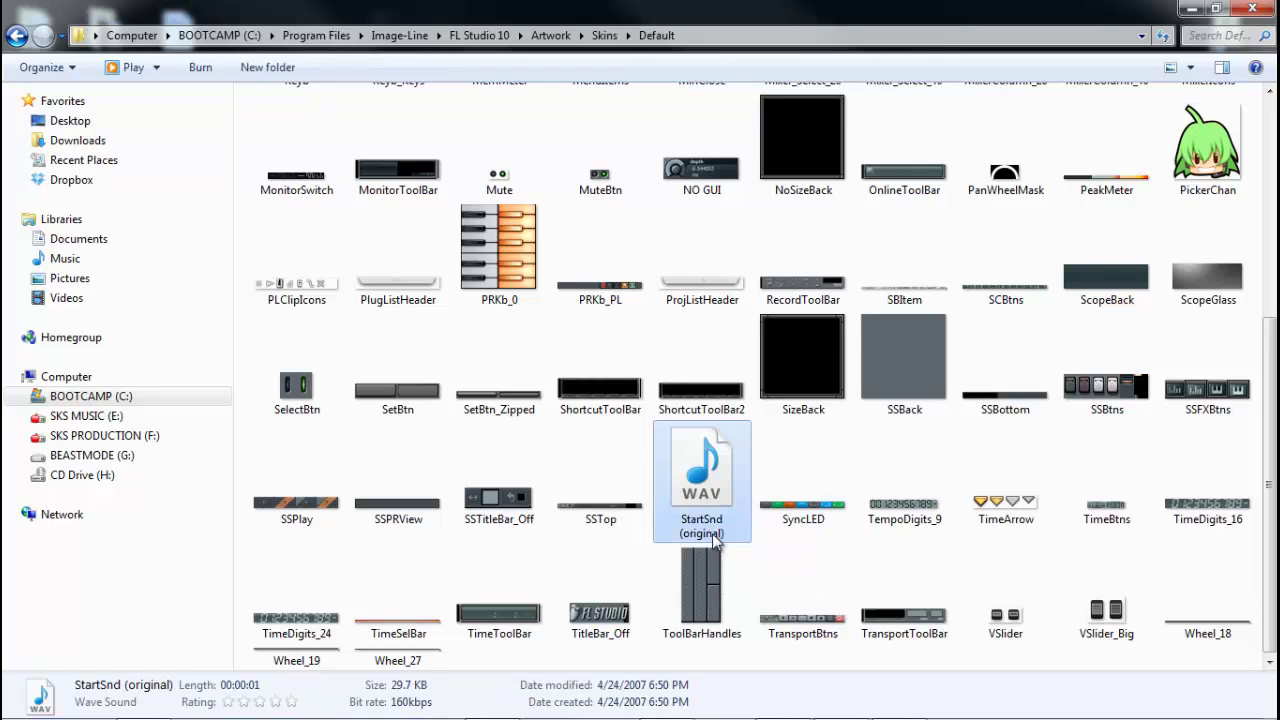
left_click(713, 540)
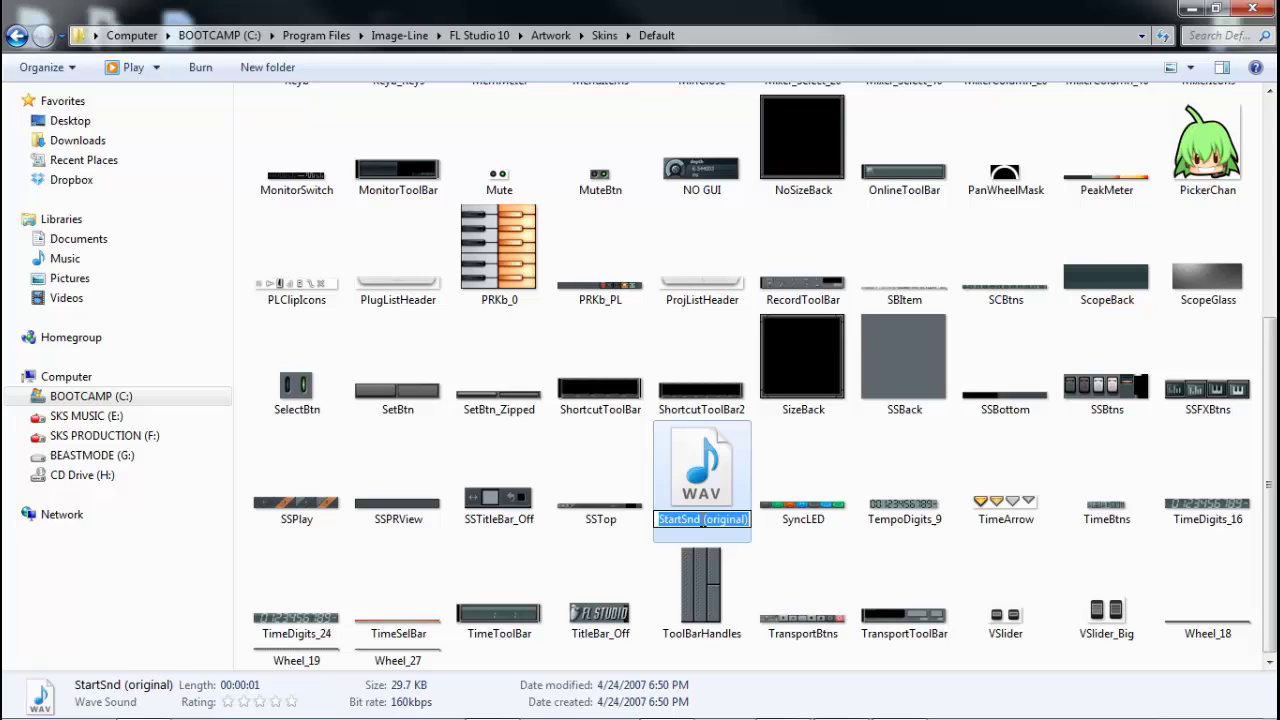
left_click(701, 520)
key("Delete")
key("Delete")
key("Delete")
key("Delete")
key("Delete")
key("Delete")
key("Delete")
key("Delete")
key("Delete")
key("Delete")
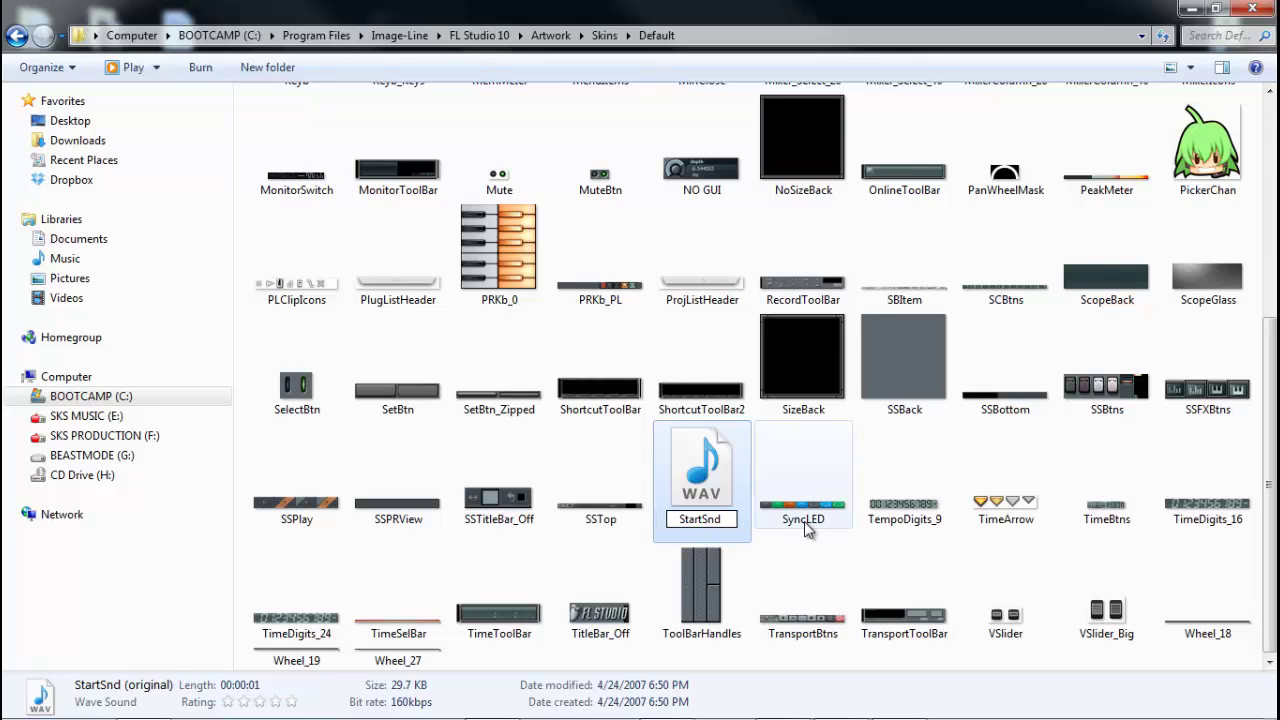
key("Delete")
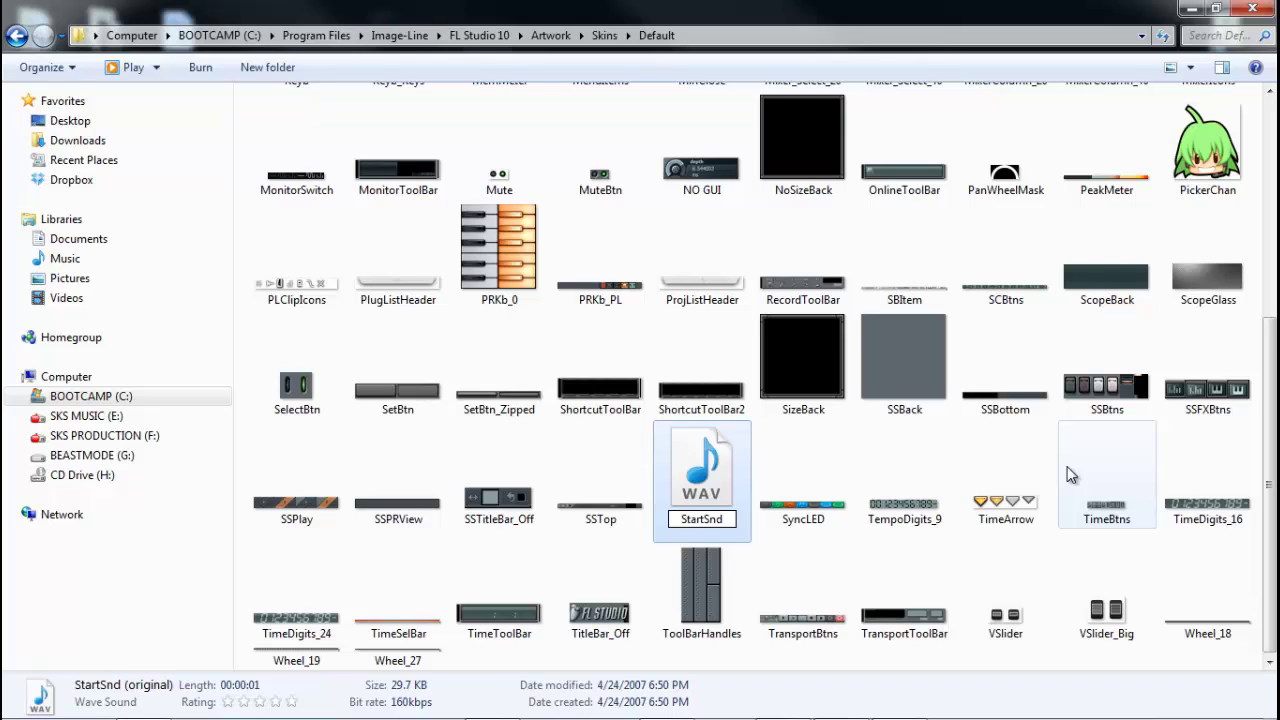
left_click(720, 465)
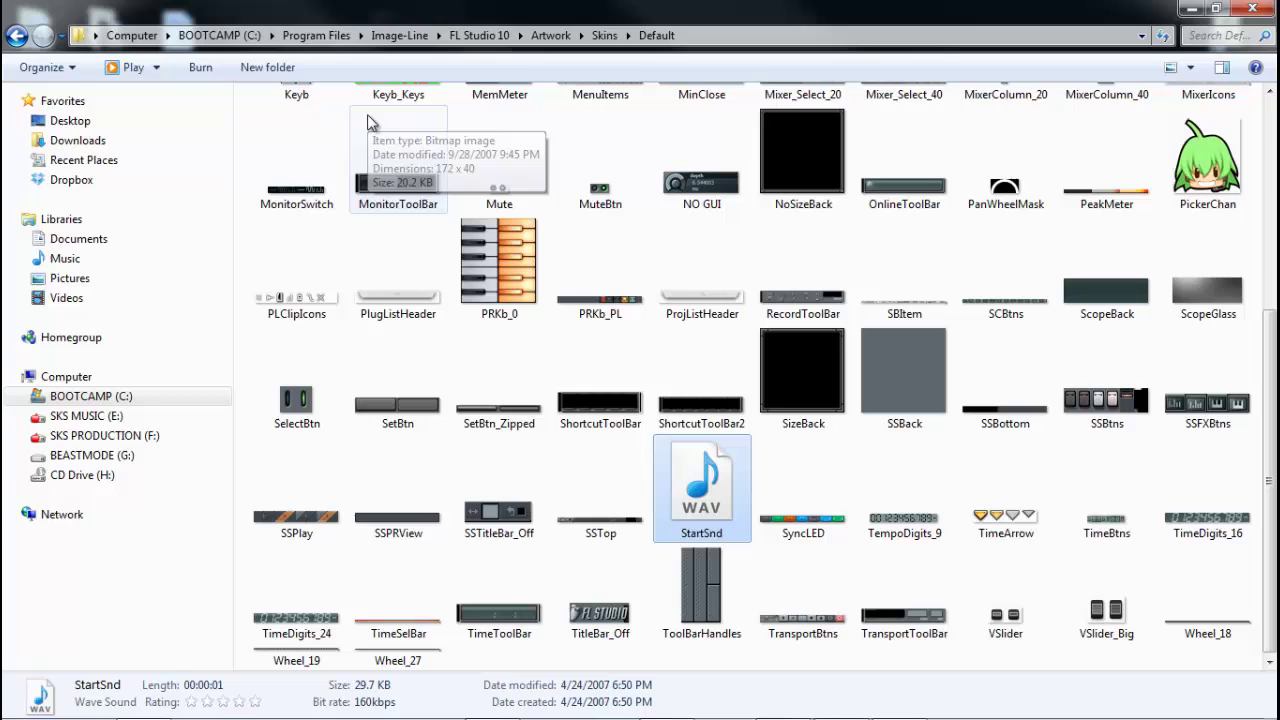
Navigate back four levels to Image-Line and open the FL Studio 11 folder
left_click(18, 37)
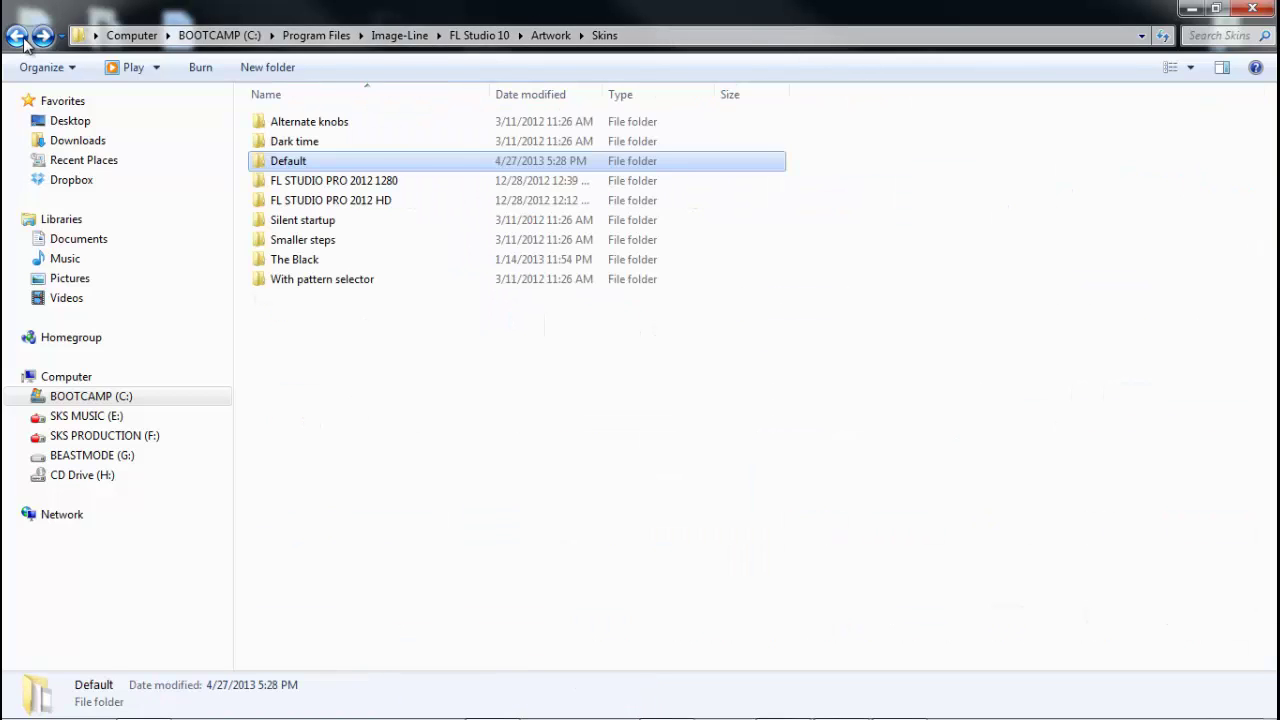
left_click(18, 37)
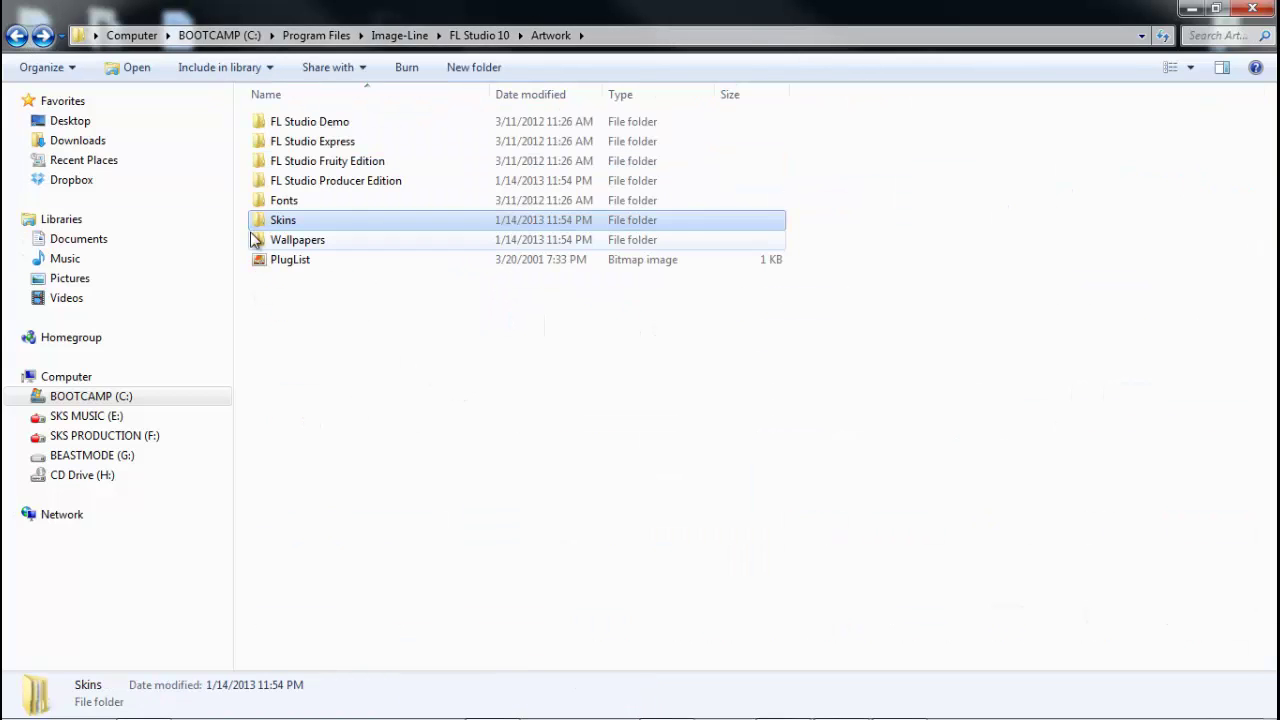
left_click(15, 37)
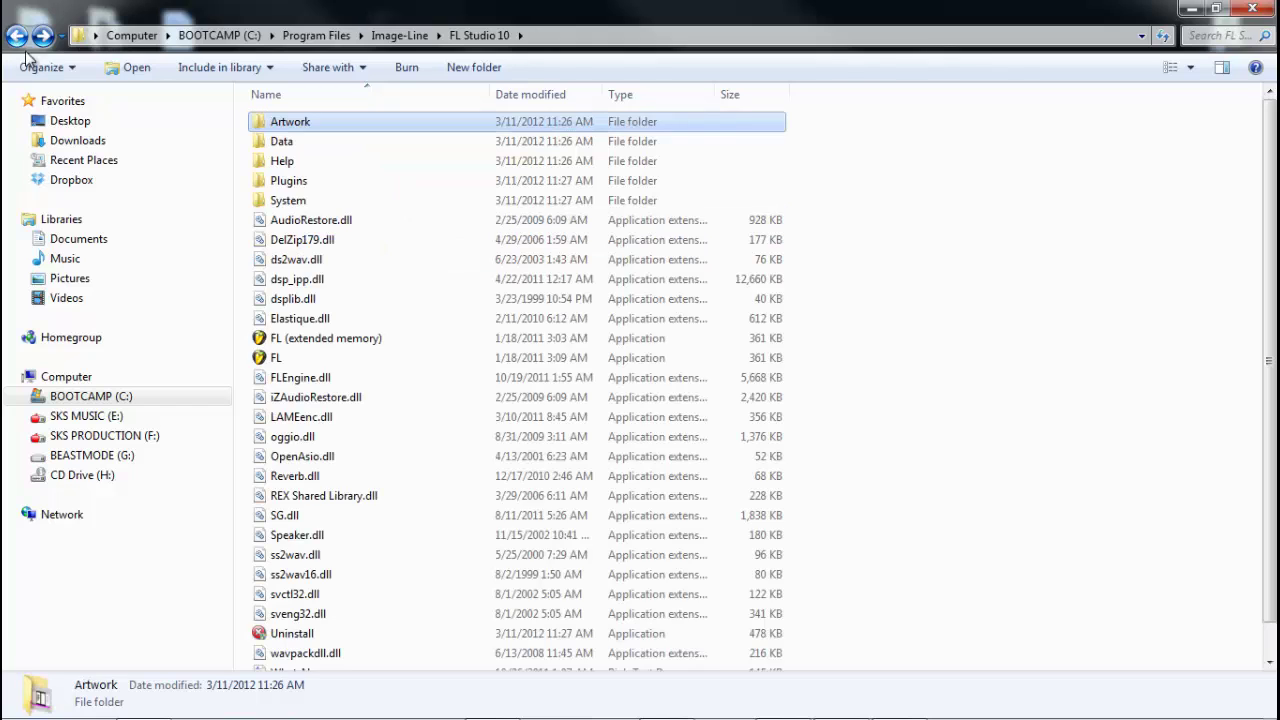
left_click(17, 37)
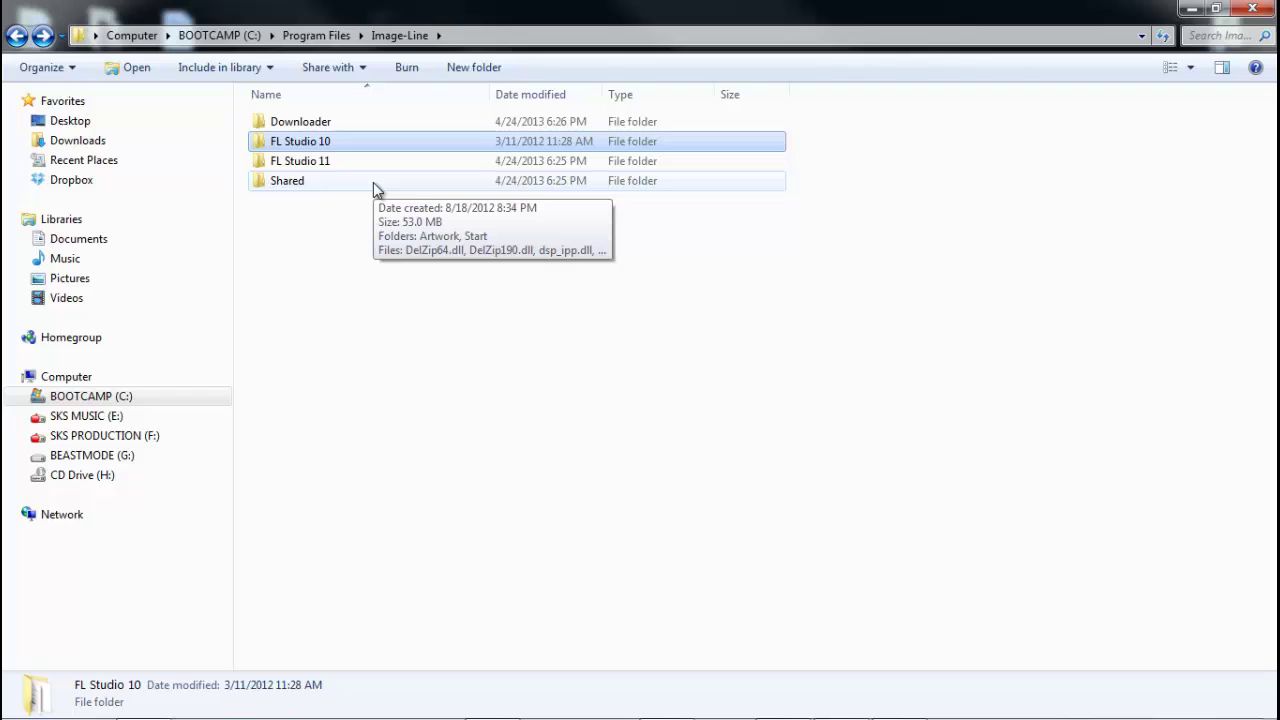
double_click(290, 162)
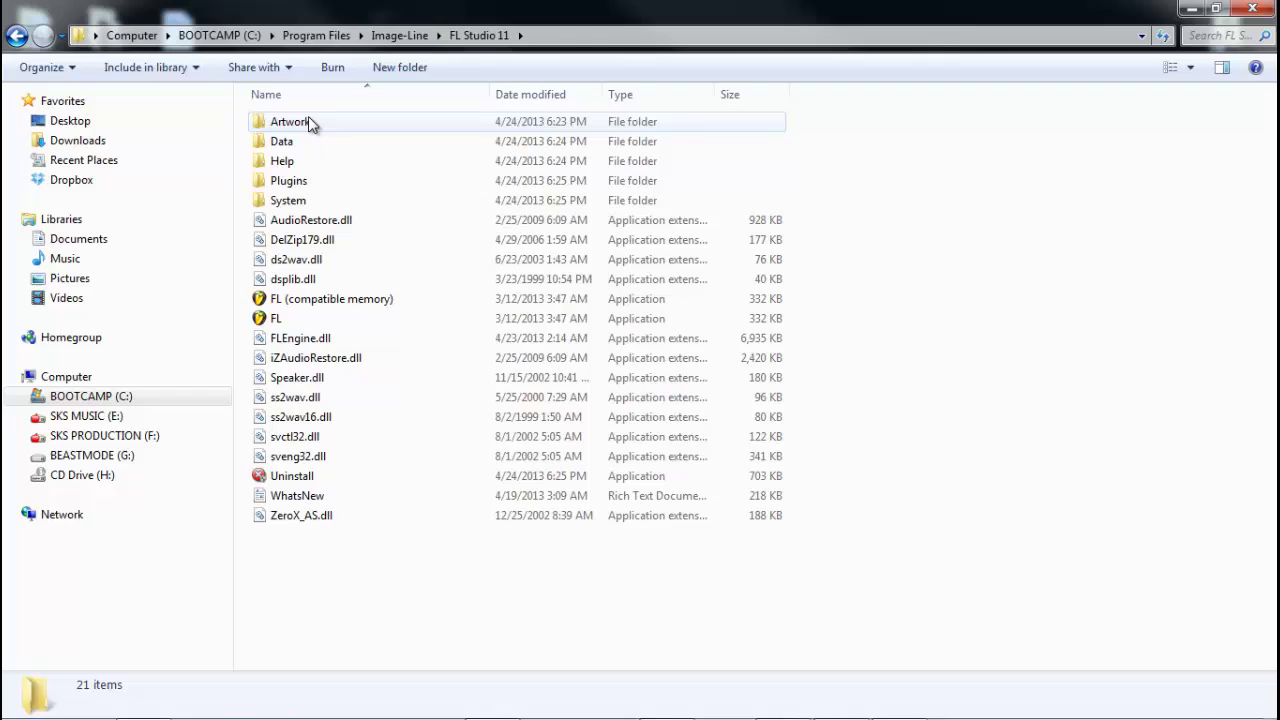
Open FL Studio 11's Artwork > Skins > Default folder and scroll down its files
double_click(318, 122)
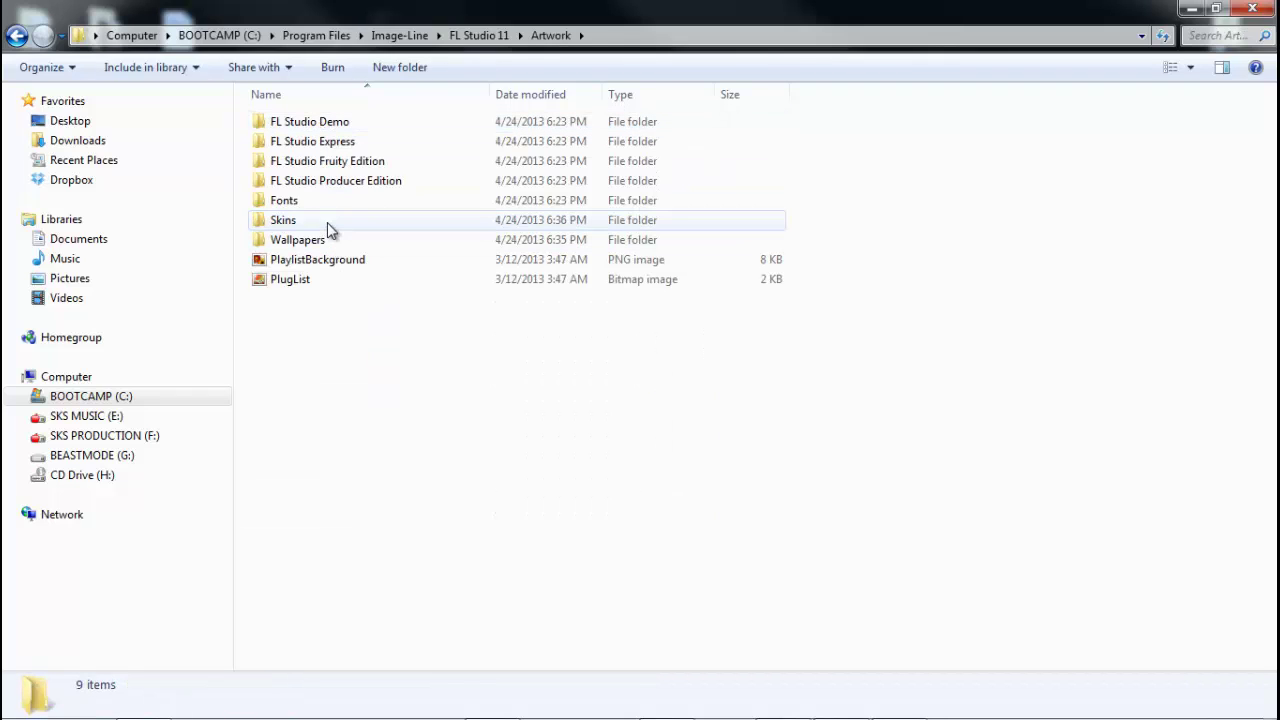
double_click(327, 222)
double_click(323, 161)
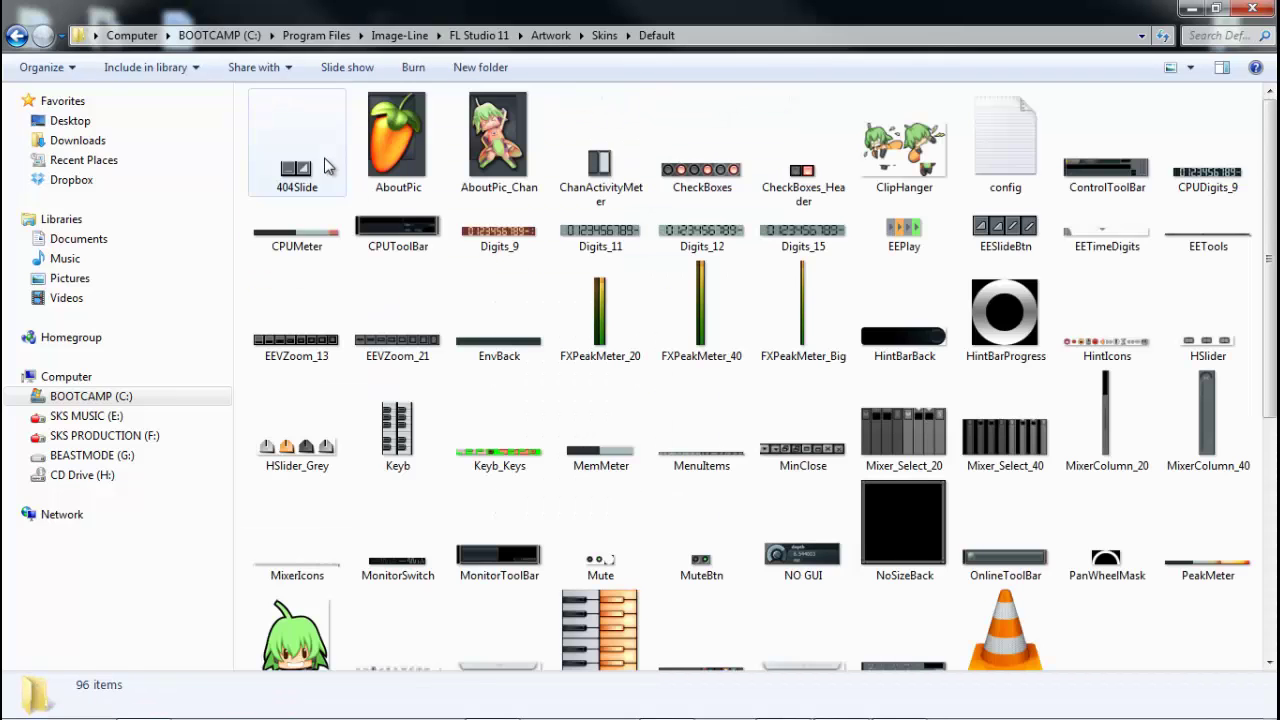
left_click(1005, 315)
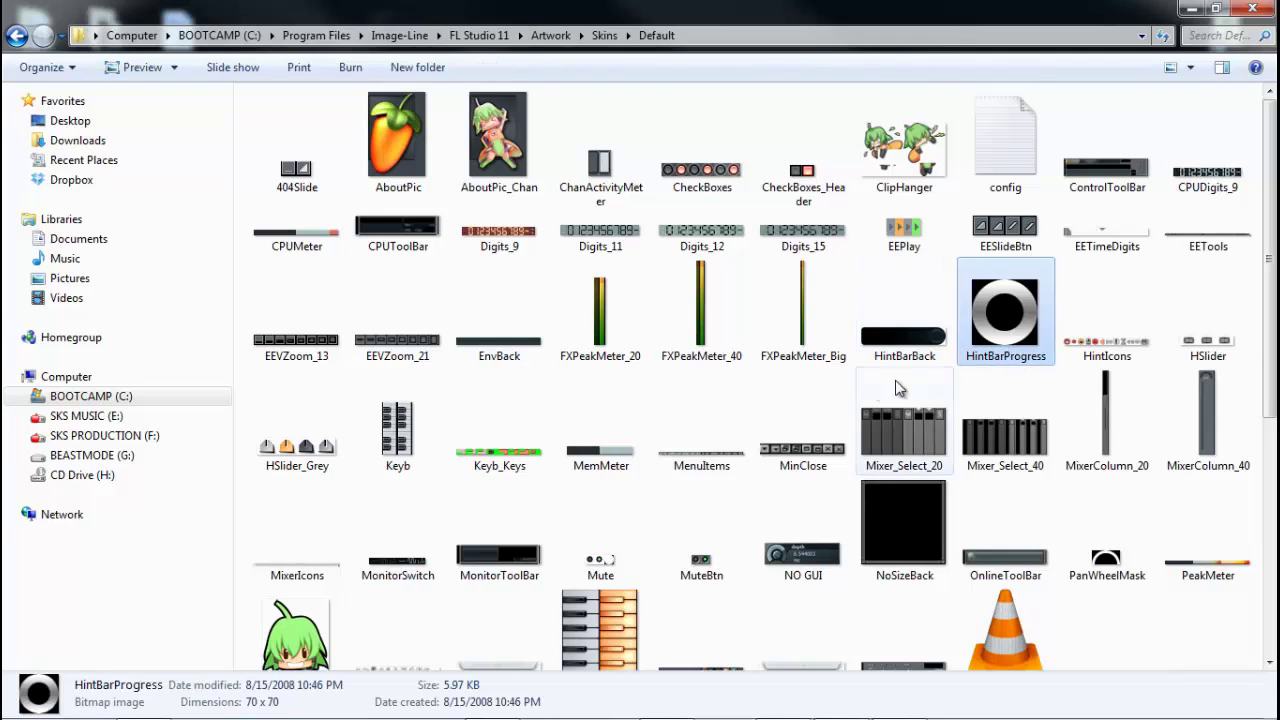
scroll(868, 390, "down", 5)
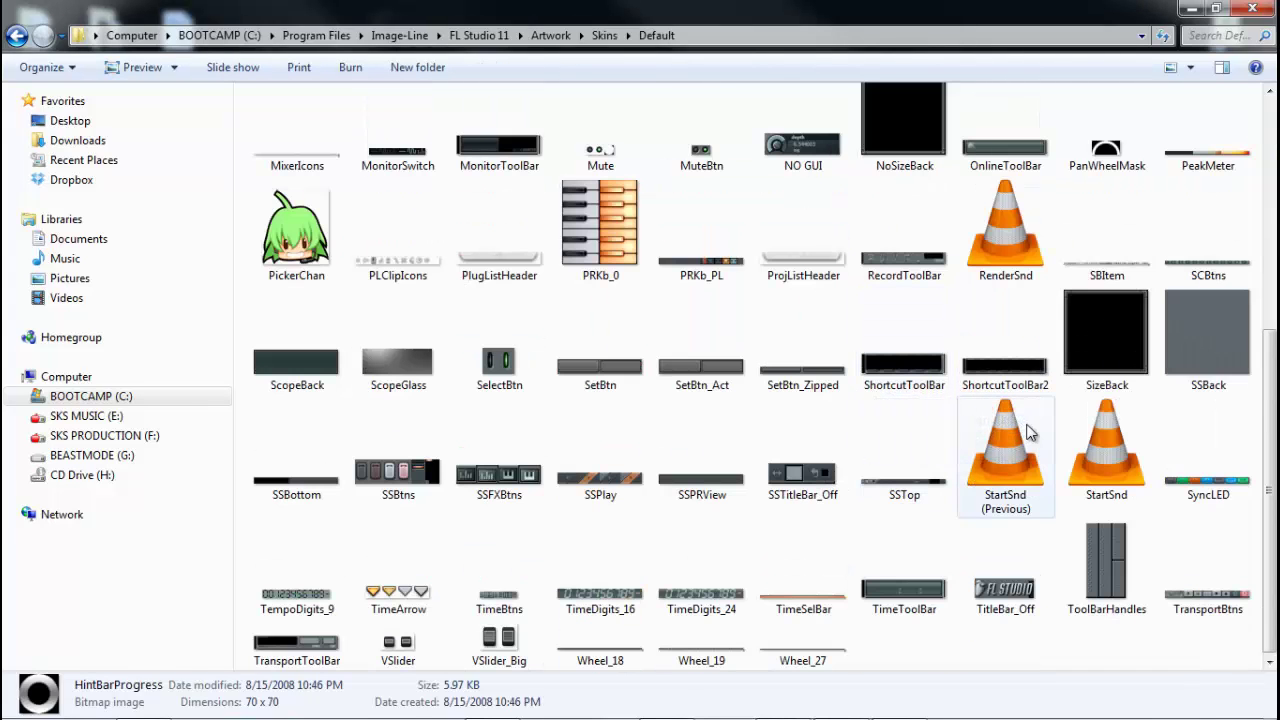
Compare StartSnd with StartSnd (Previous) and bring the Firefox converter page onscreen
left_click(1030, 432)
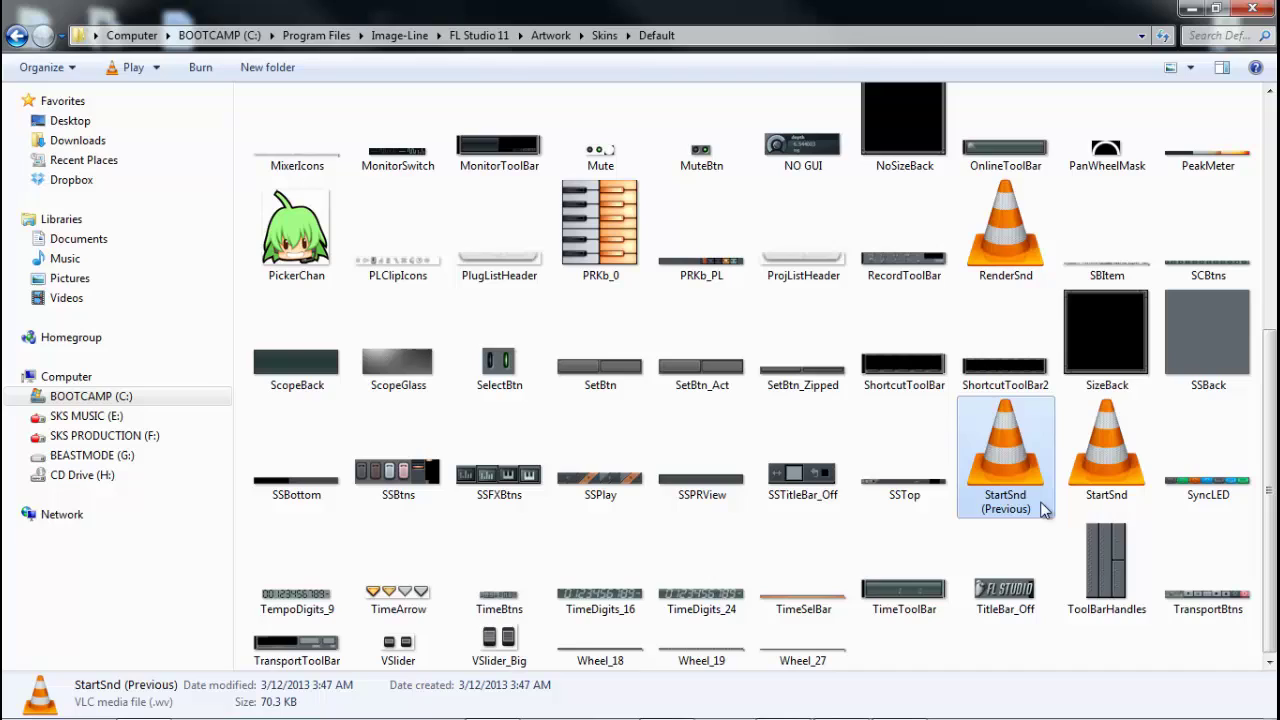
left_click(1120, 502)
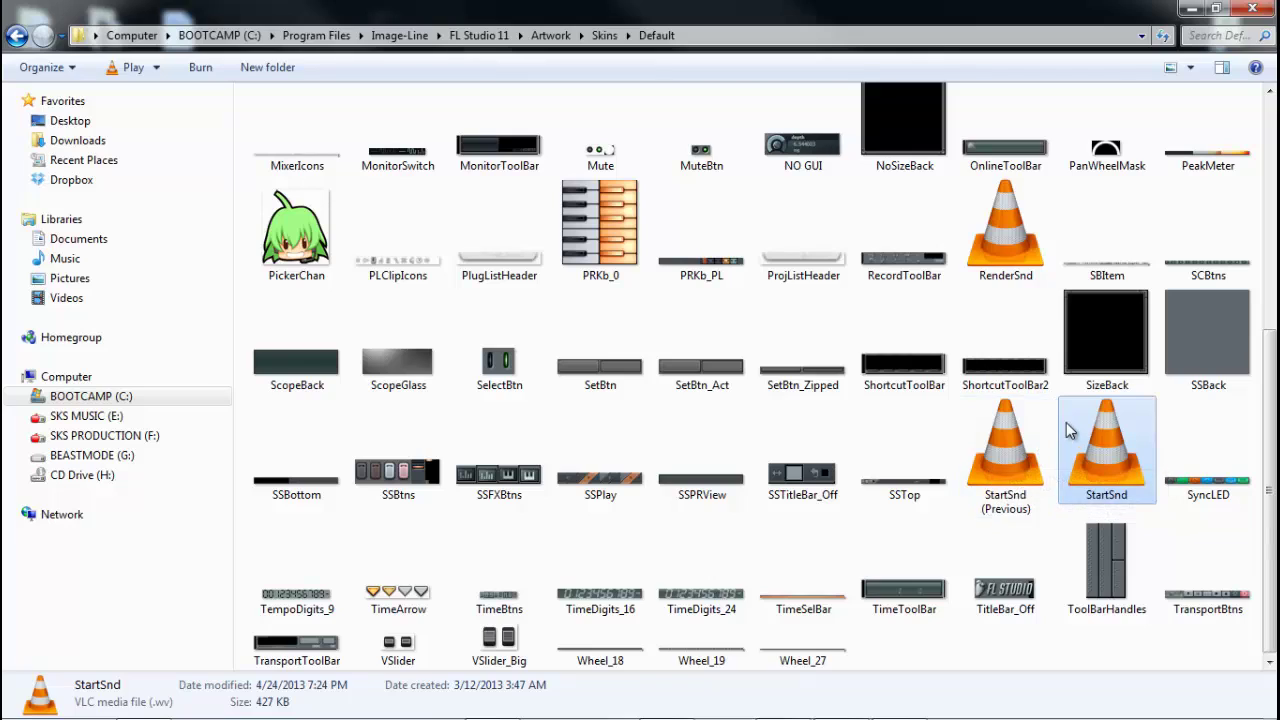
left_click(1015, 480)
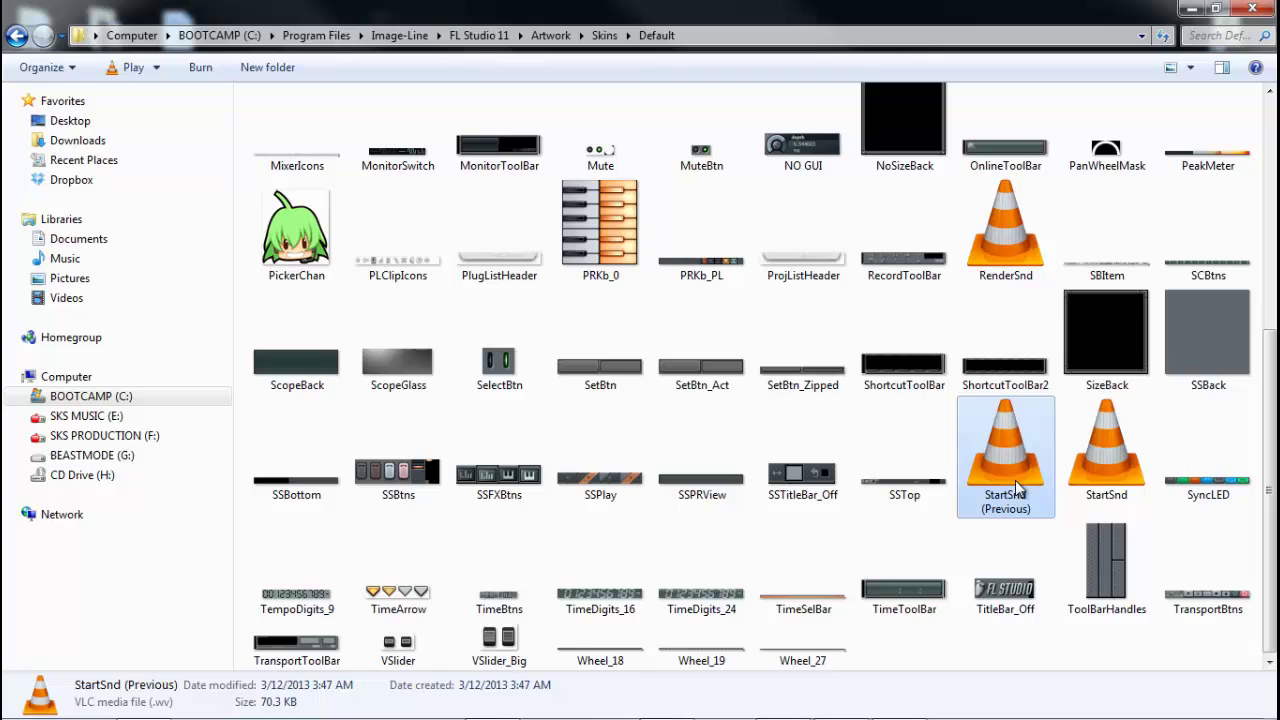
left_click(1089, 468)
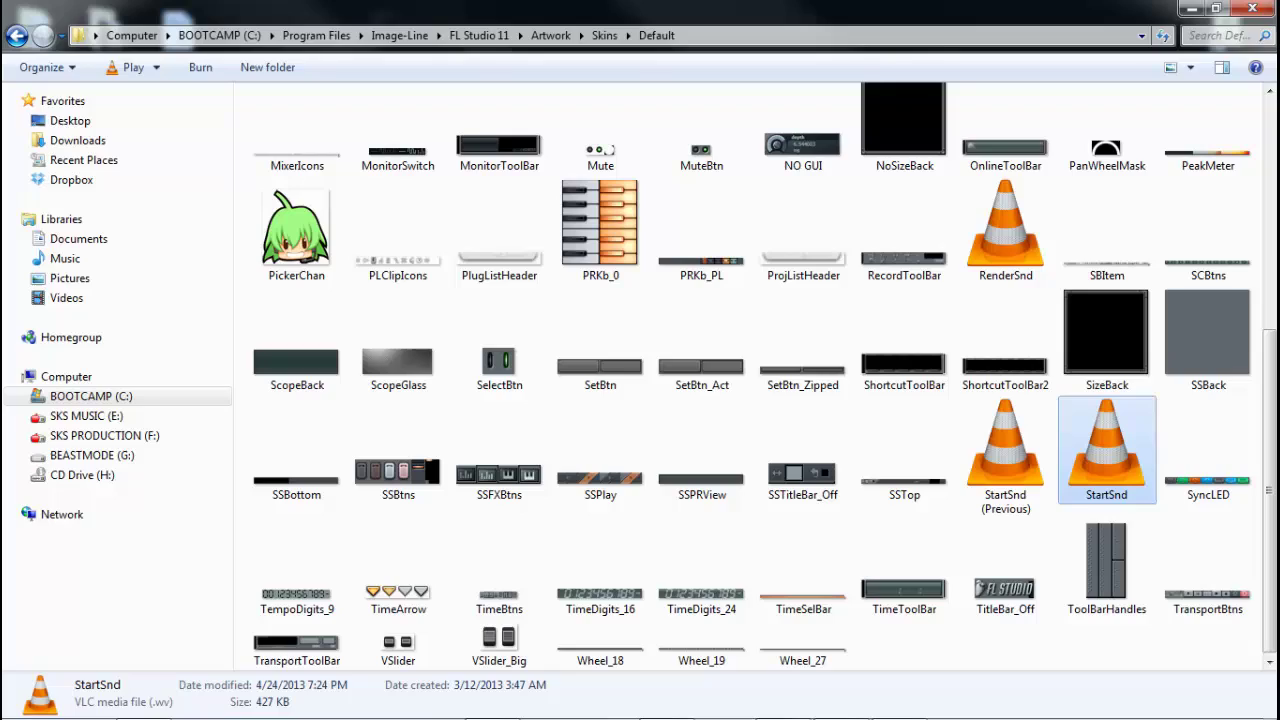
left_click_drag(1279, 40, 455, 40)
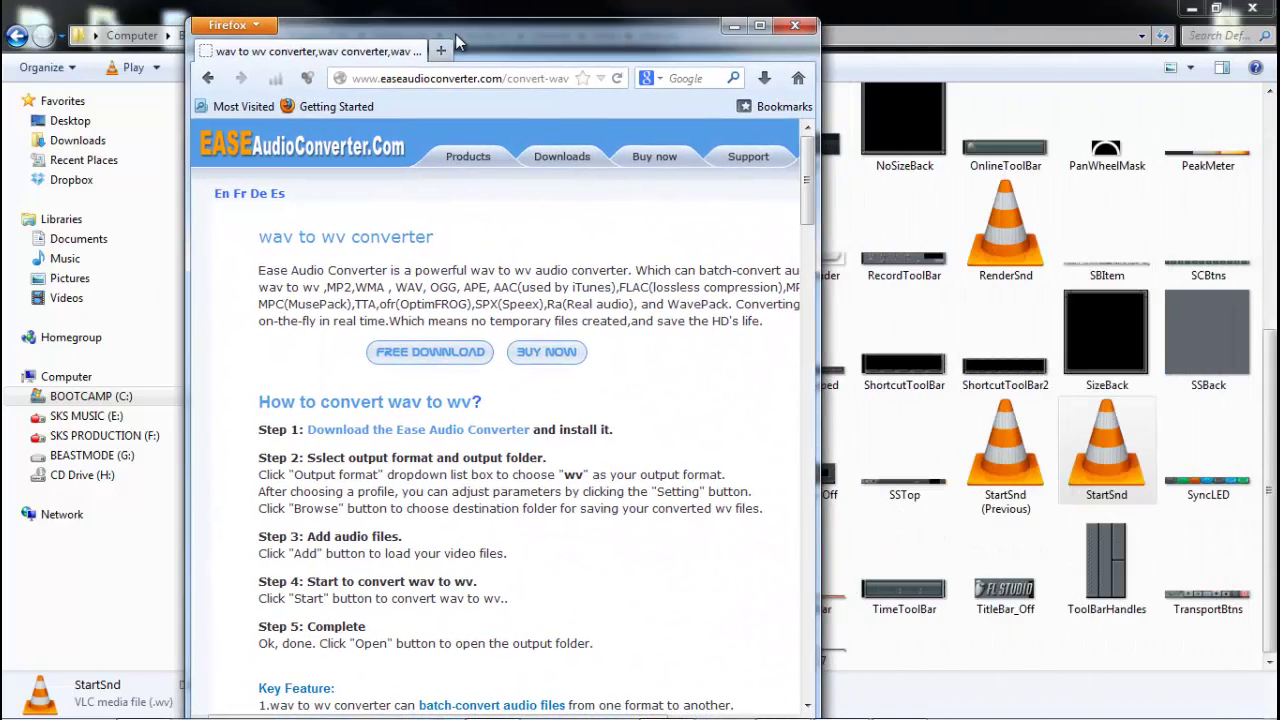
Maximize Firefox and scroll through the Ease Audio Converter wav-to-wv instructions
left_click(760, 27)
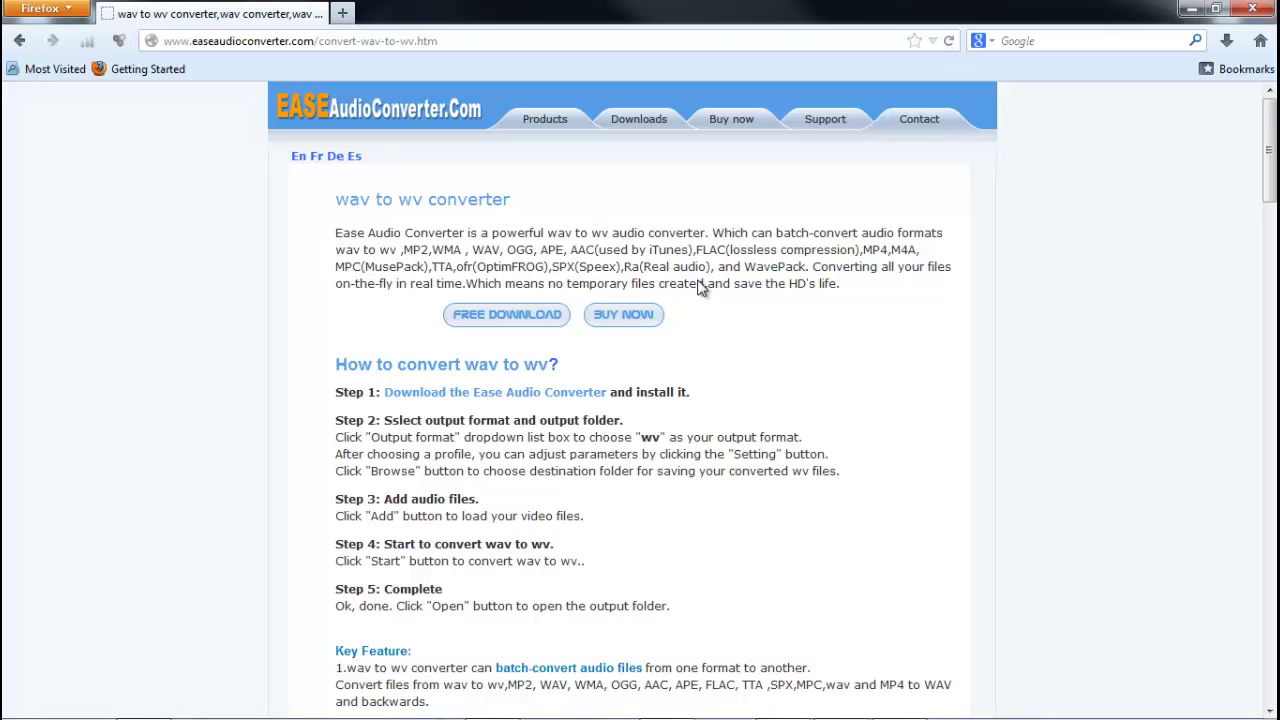
scroll(489, 473, "down", 7)
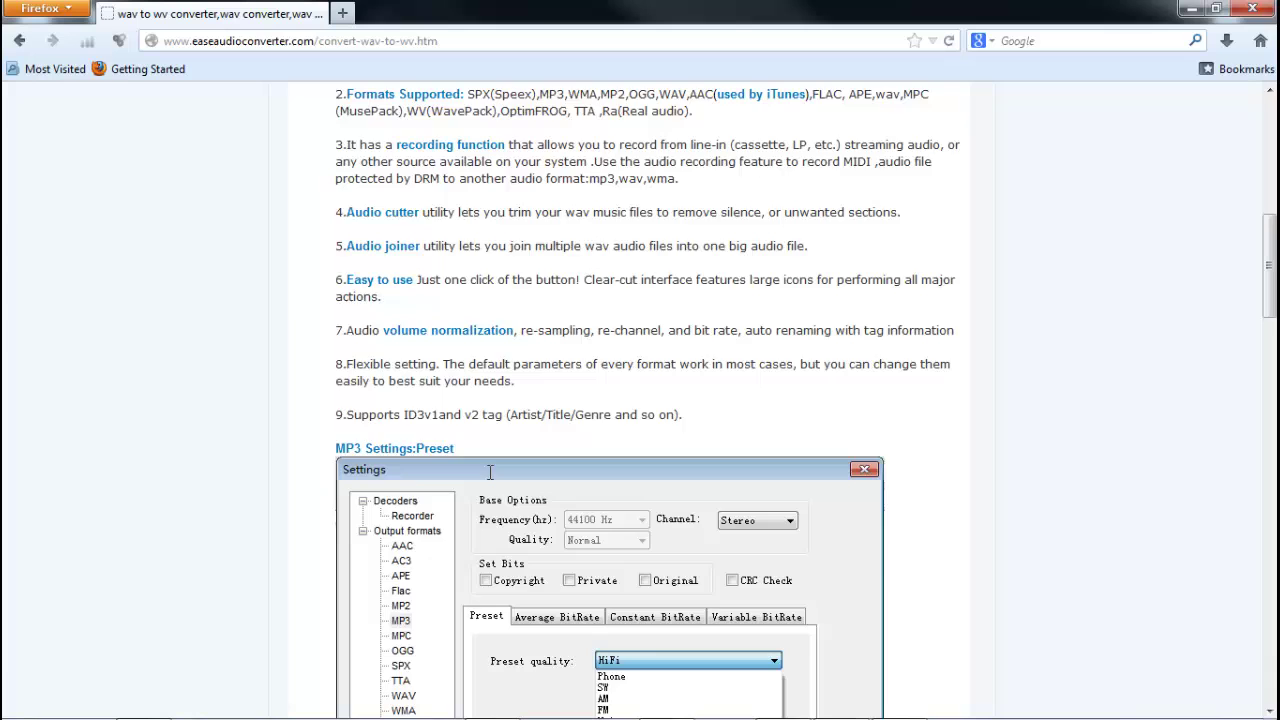
scroll(489, 472, "up", 6)
scroll(489, 473, "up", 1)
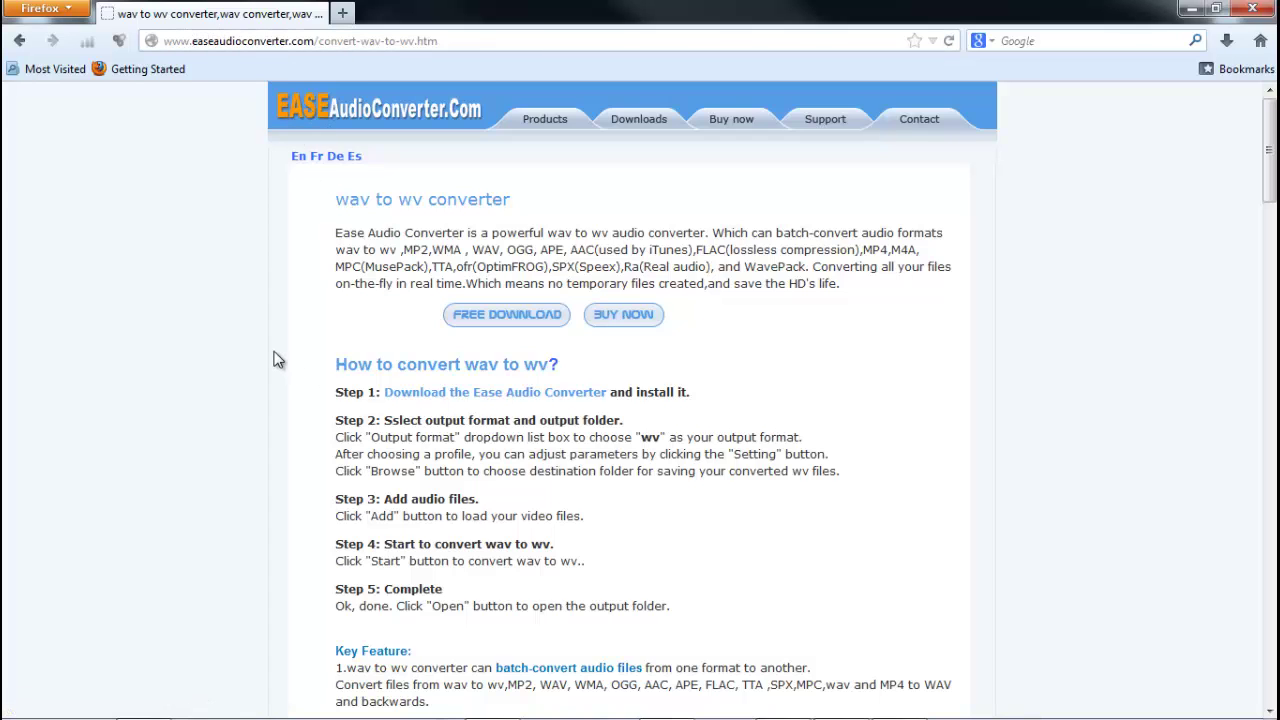
scroll(278, 360, "down", 2)
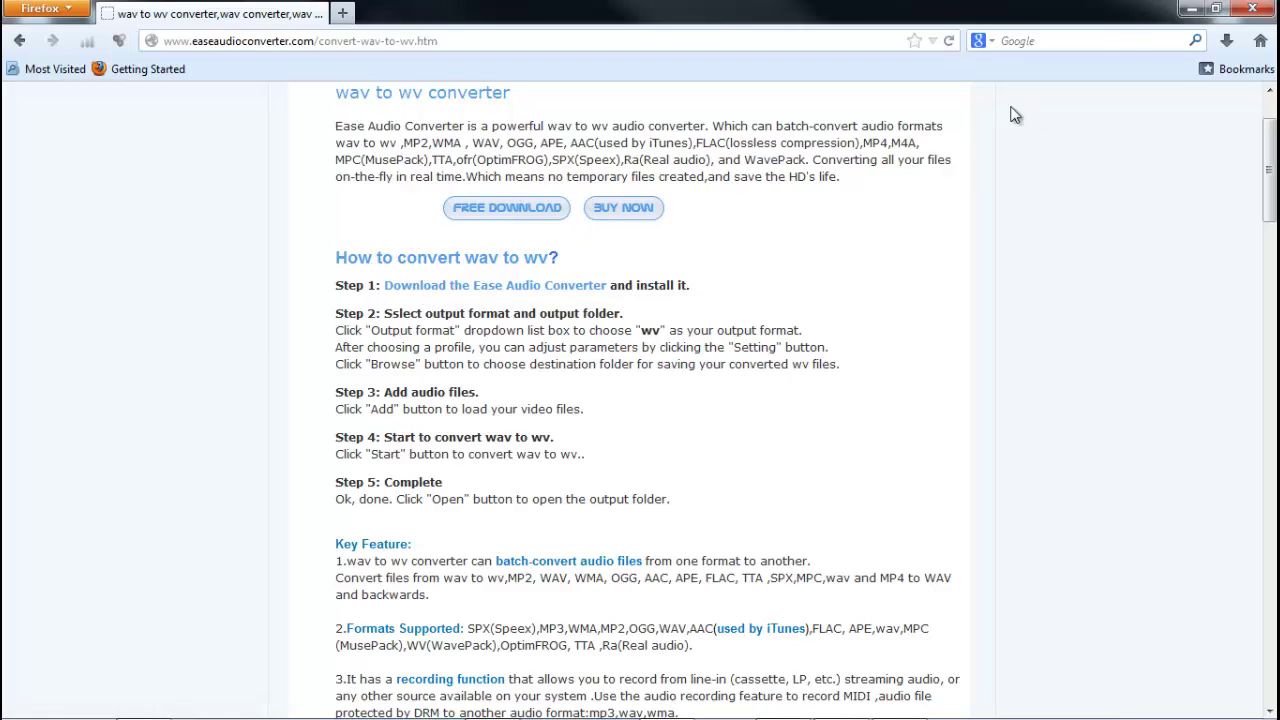
Minimize Firefox, launch Ease Audio Converter as a trial, and move its window aside
left_click(1192, 9)
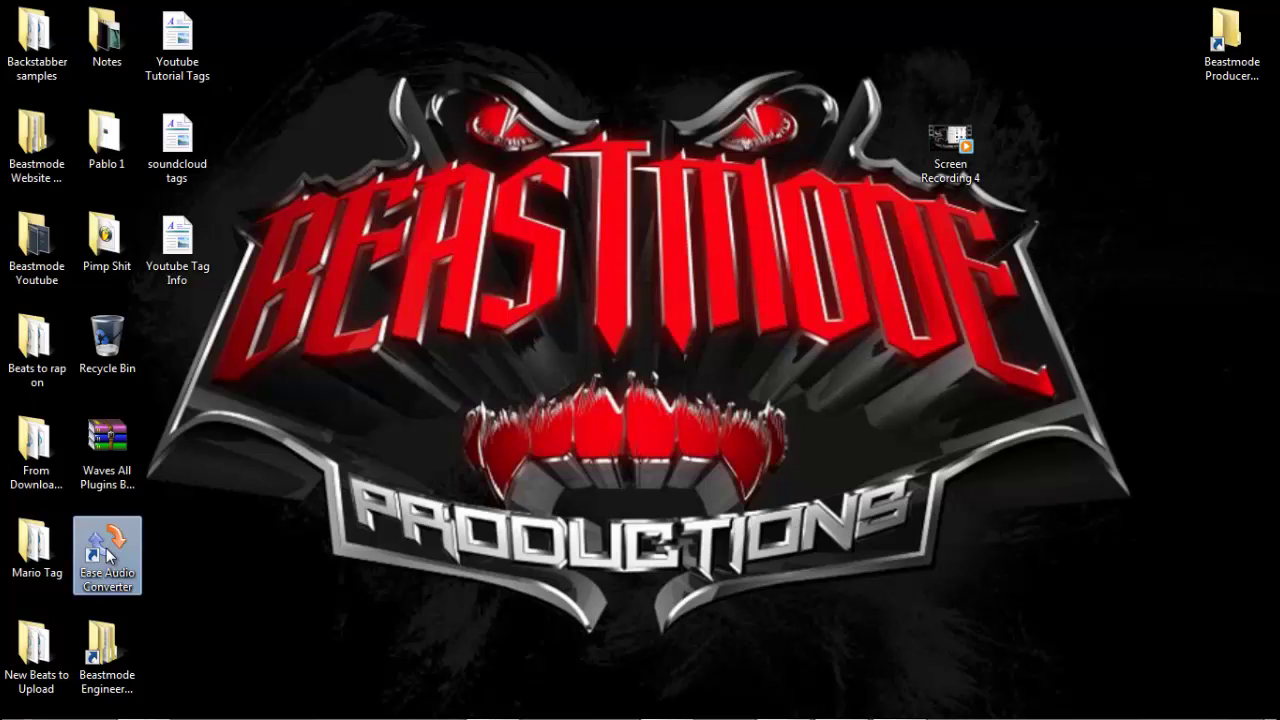
double_click(108, 550)
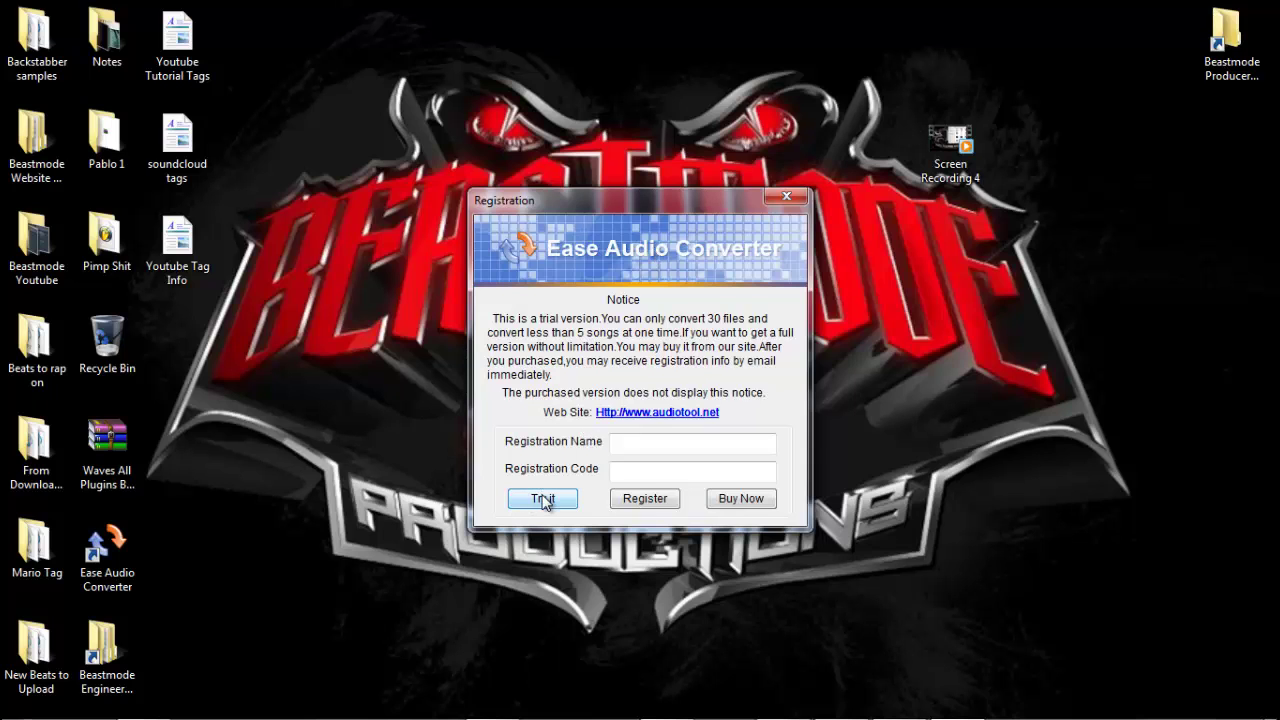
left_click(543, 499)
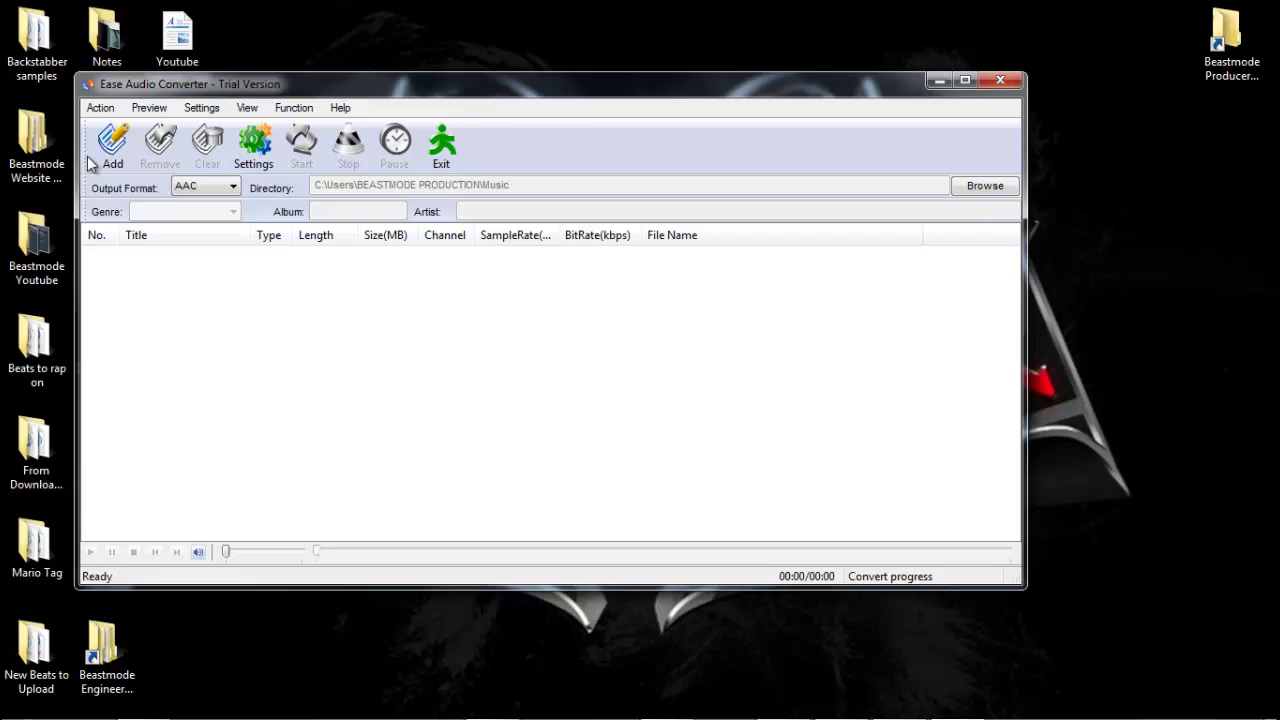
left_click_drag(174, 83, 293, 142)
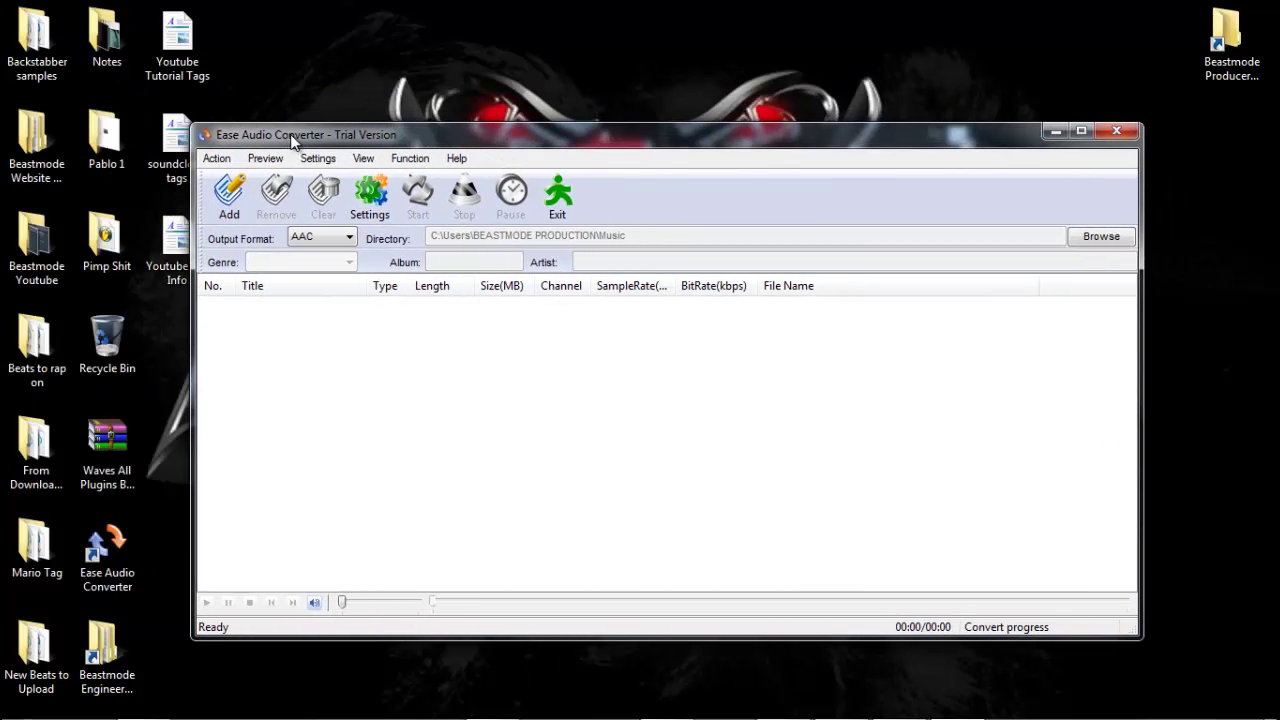
left_click(242, 210)
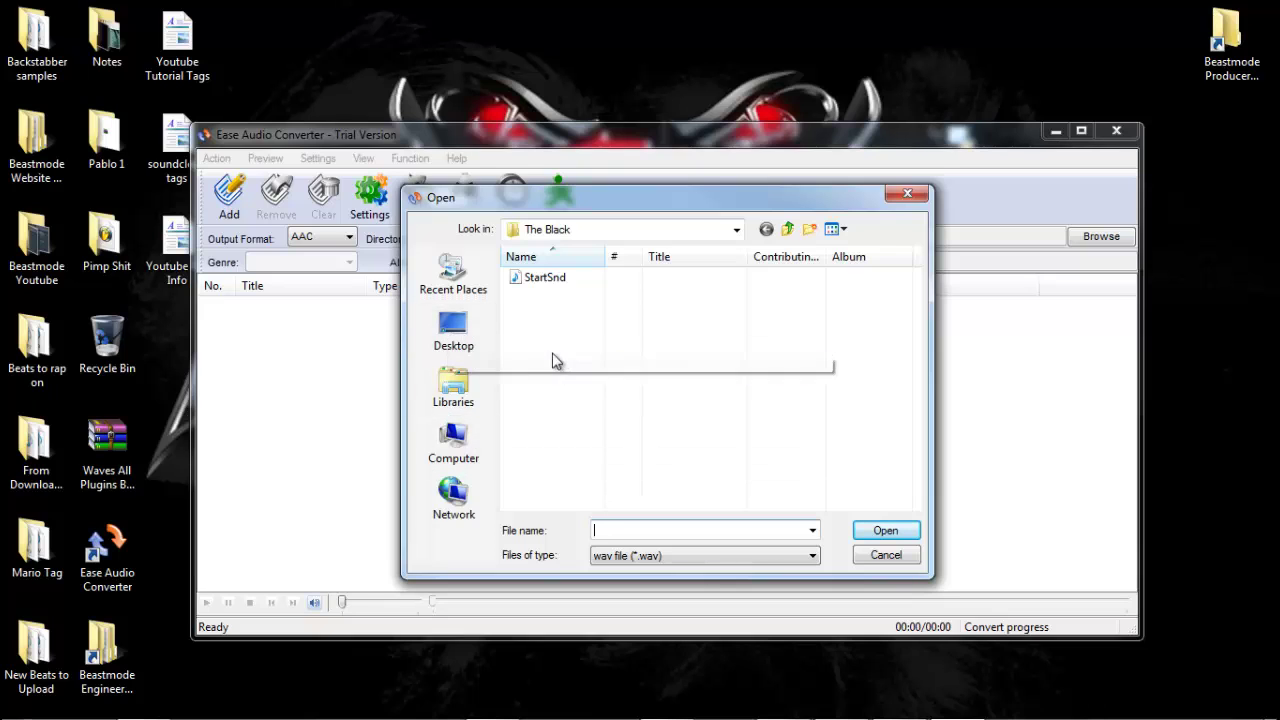
left_click(449, 337)
scroll(603, 472, "down", 2)
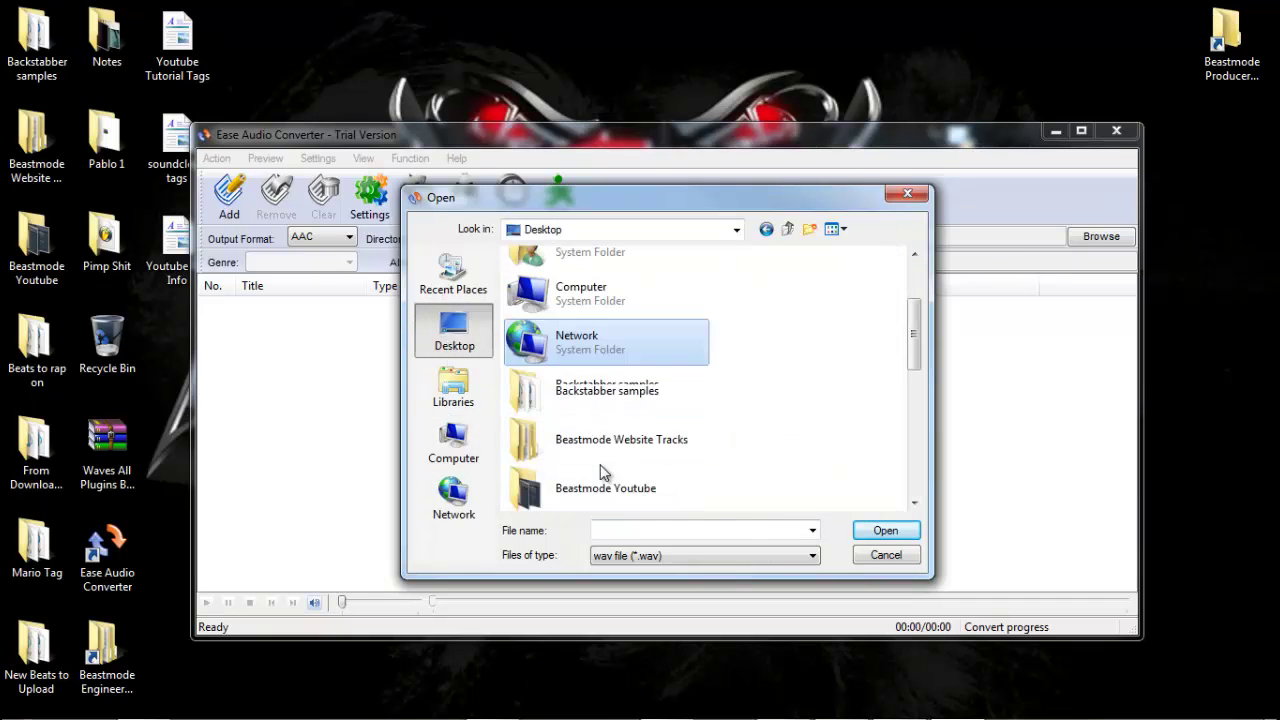
double_click(634, 434)
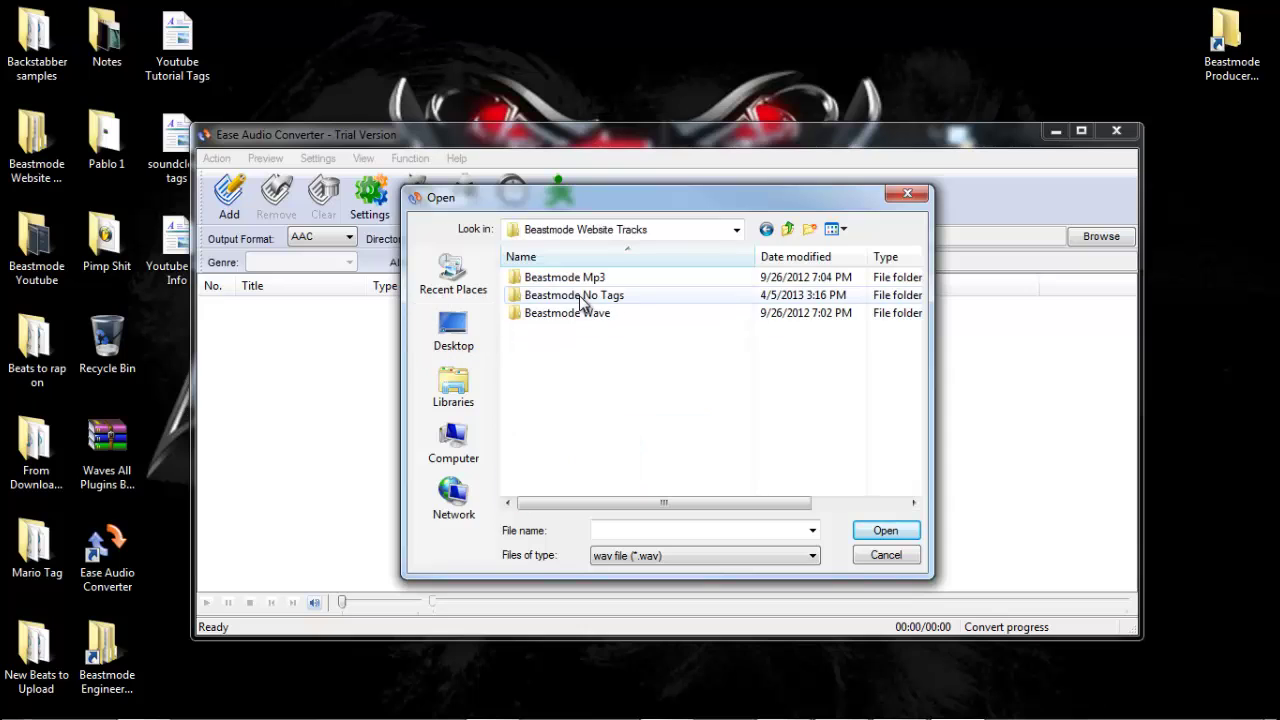
double_click(582, 298)
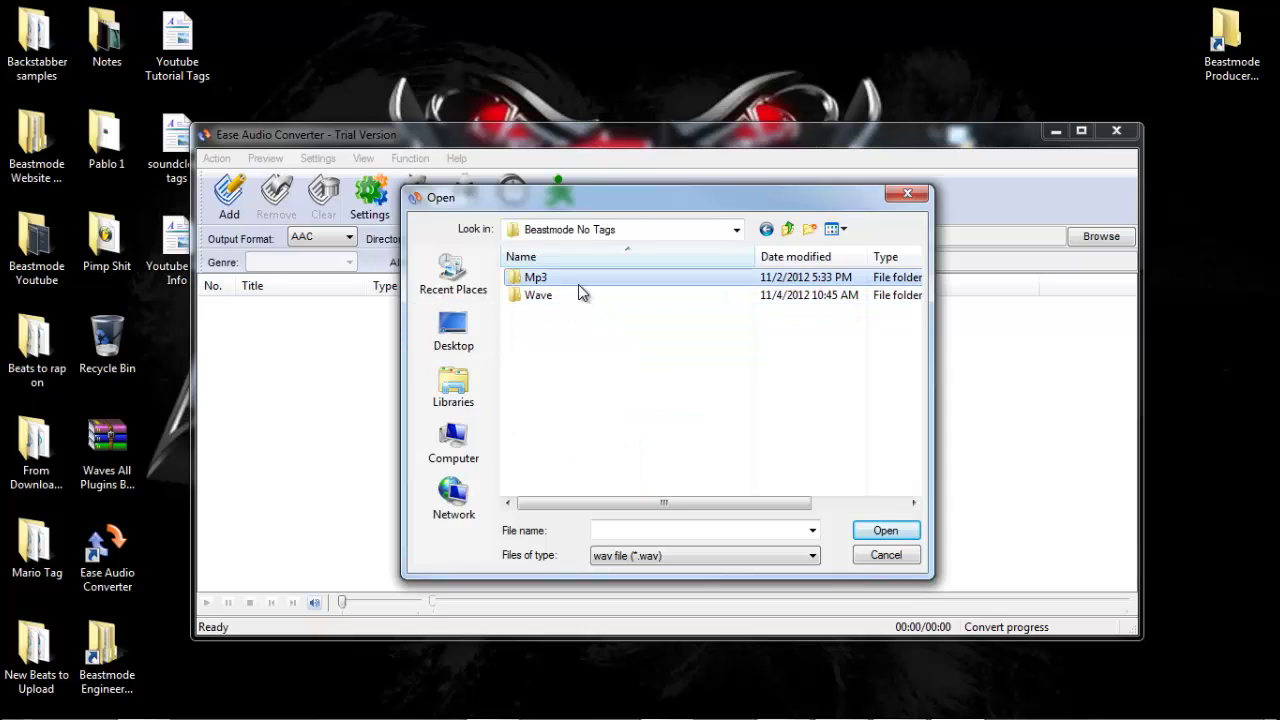
double_click(578, 280)
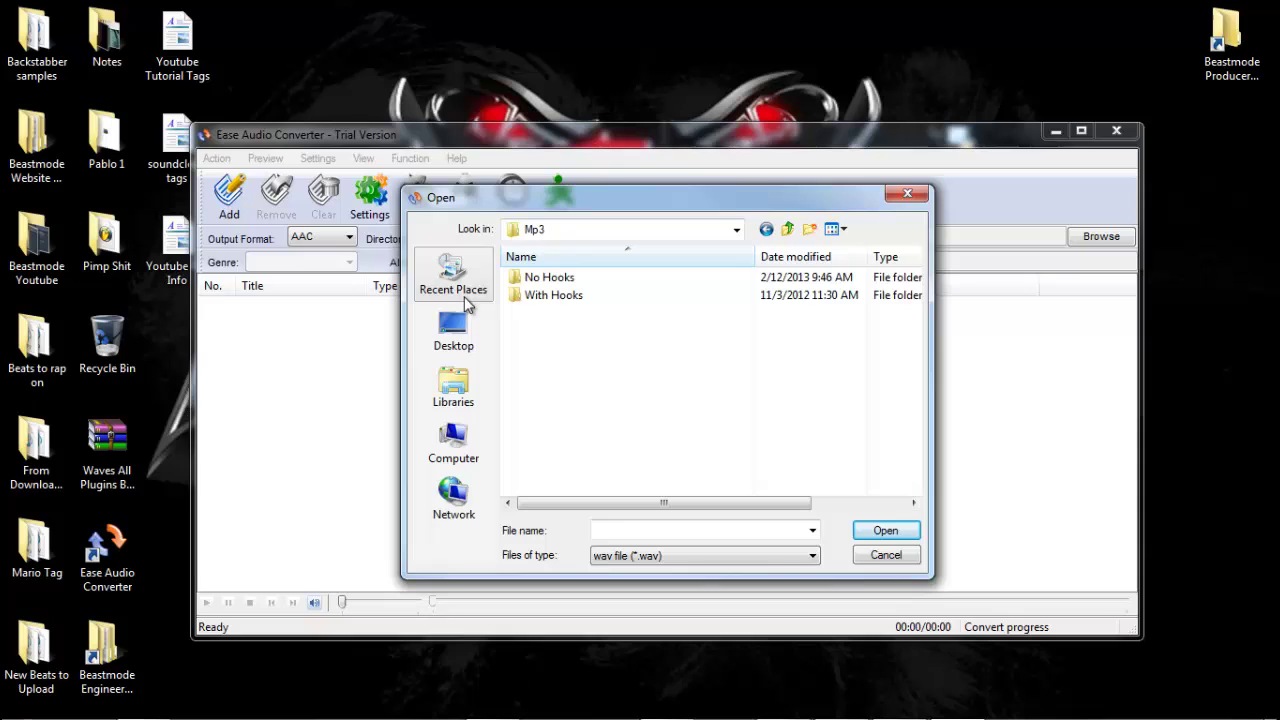
double_click(562, 279)
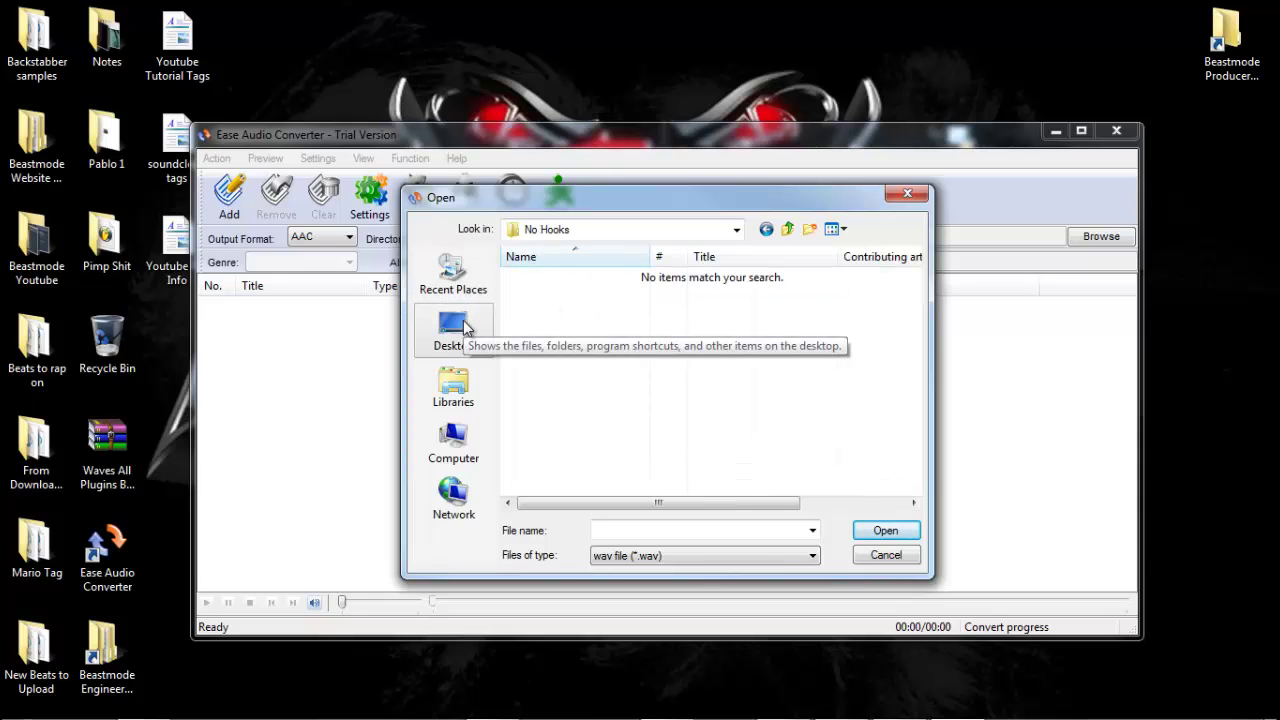
left_click(788, 229)
left_click(788, 229)
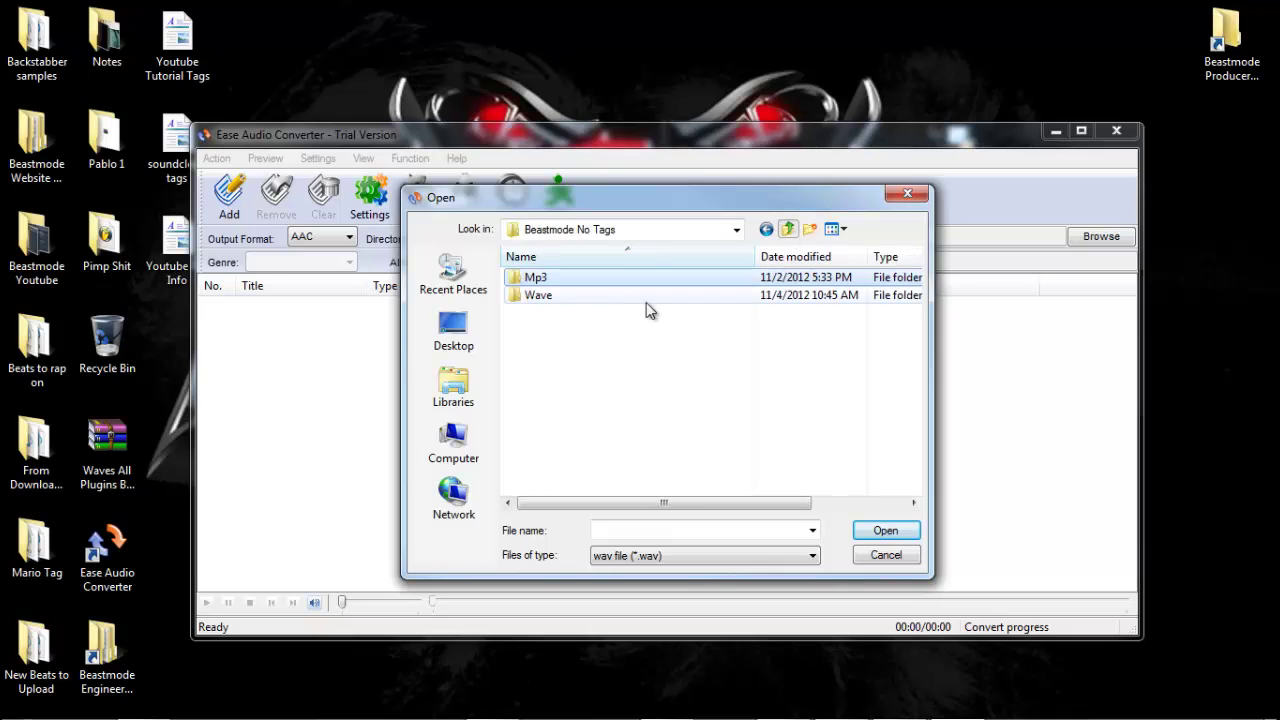
double_click(563, 295)
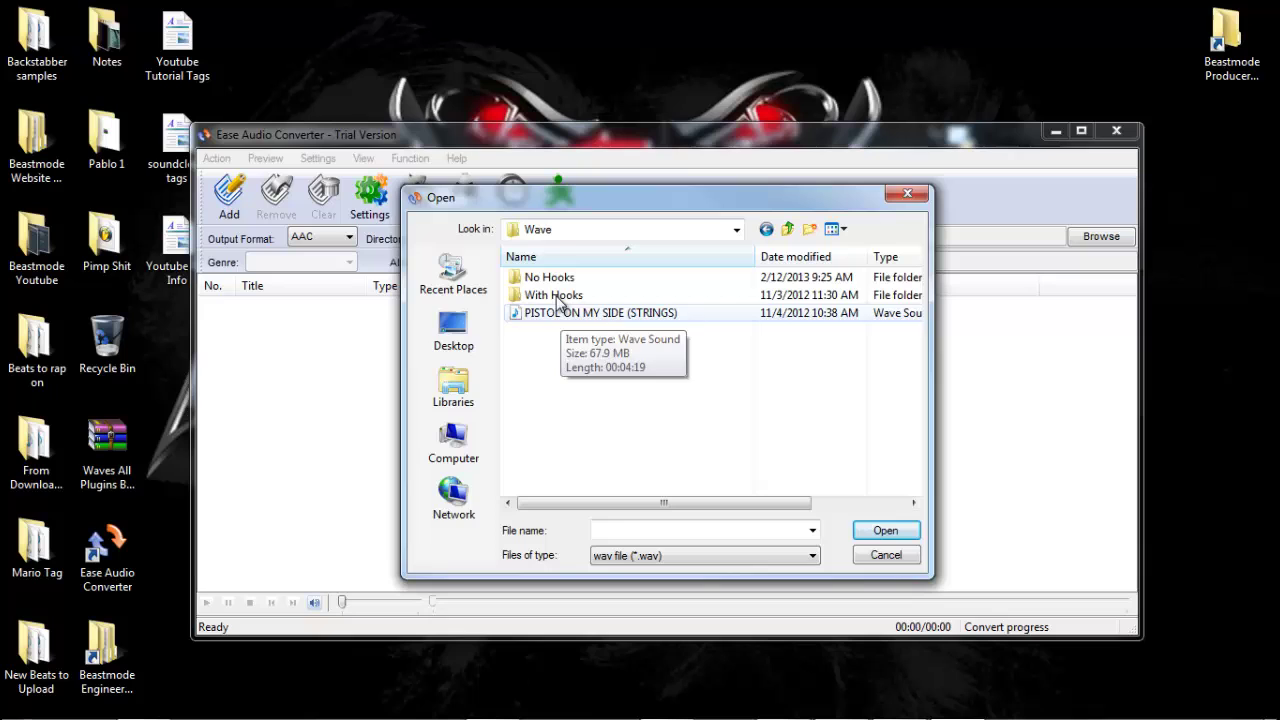
left_click(882, 552)
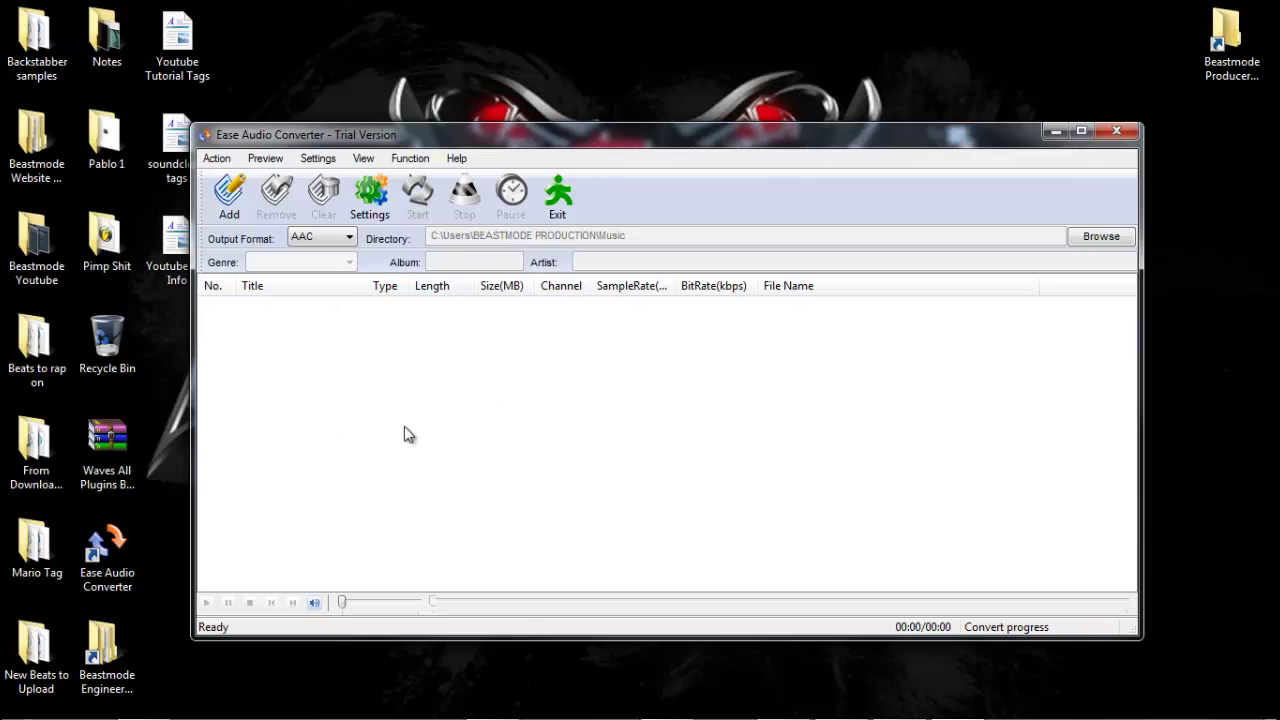
Choose wv as the output format, then exit Ease Audio Converter and confirm the prompt
left_click(350, 238)
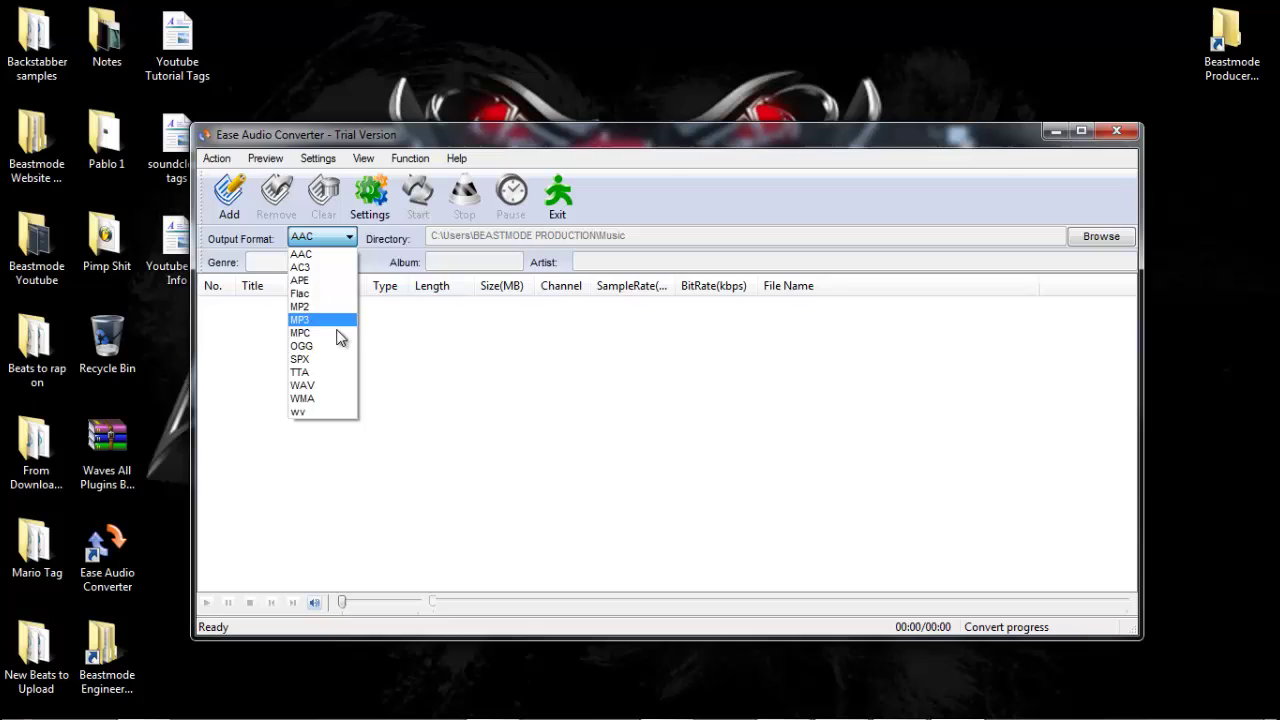
left_click(333, 413)
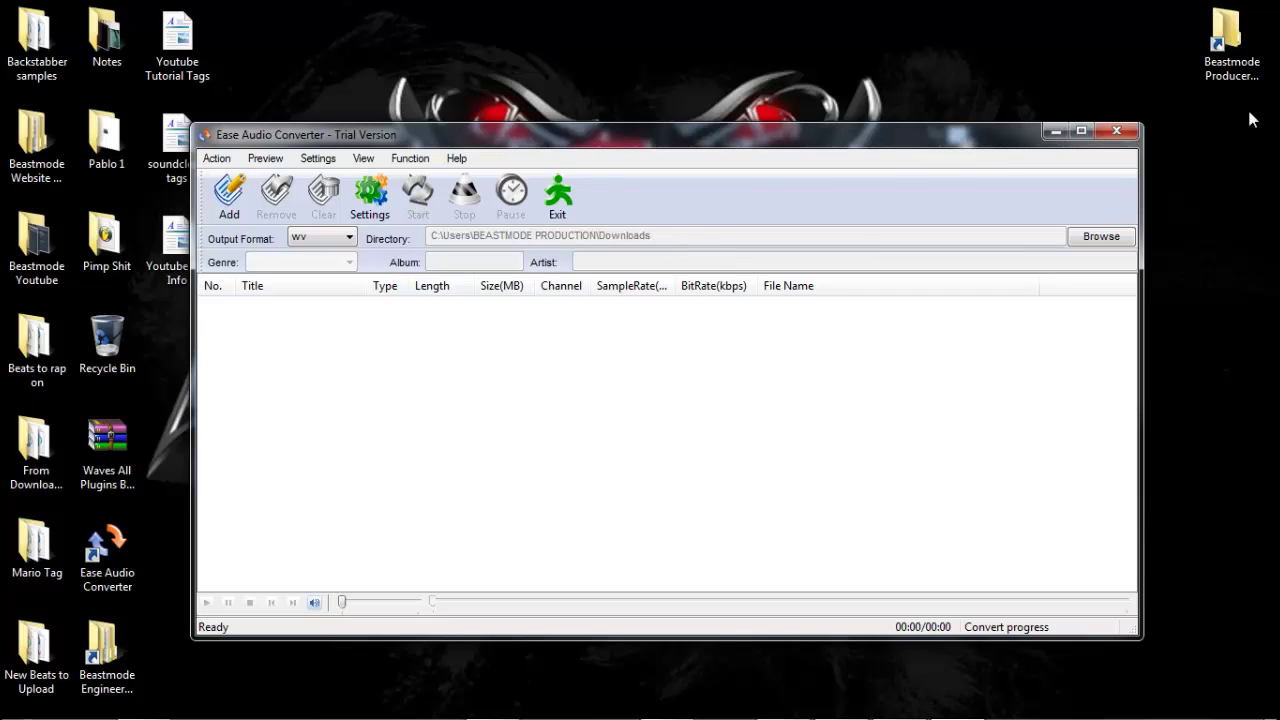
left_click(1116, 131)
left_click(637, 431)
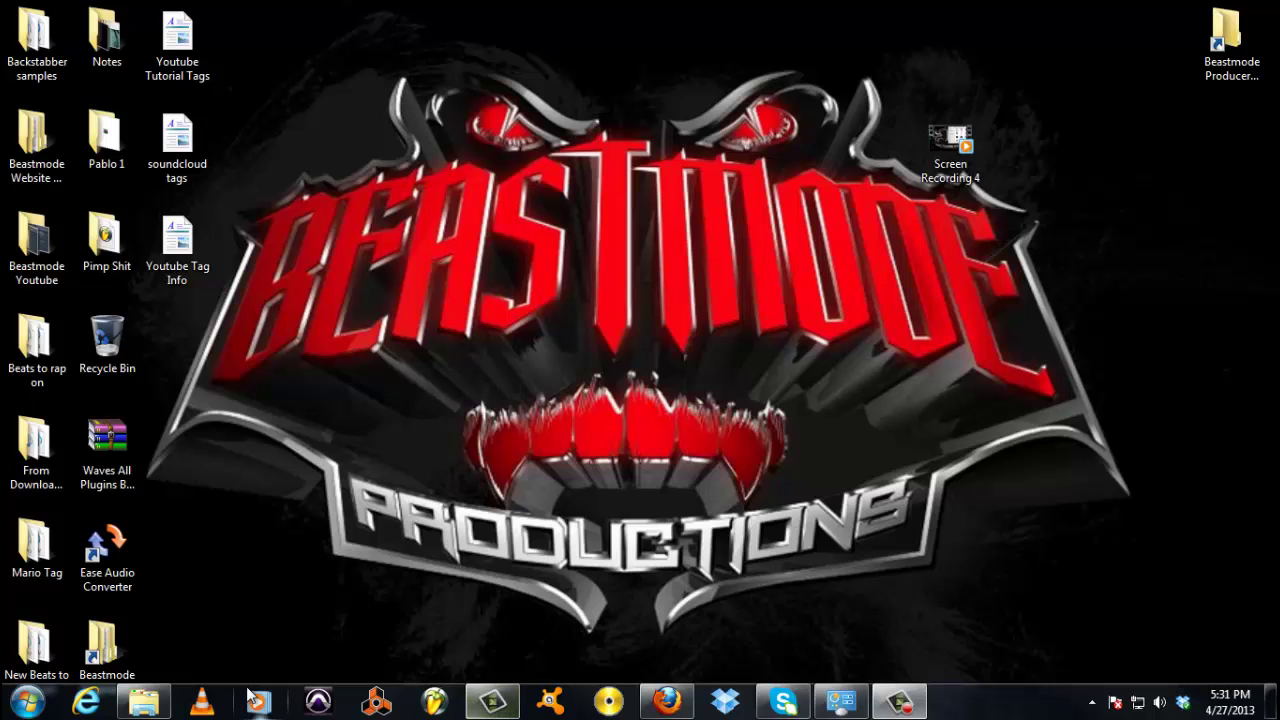
left_click(143, 701)
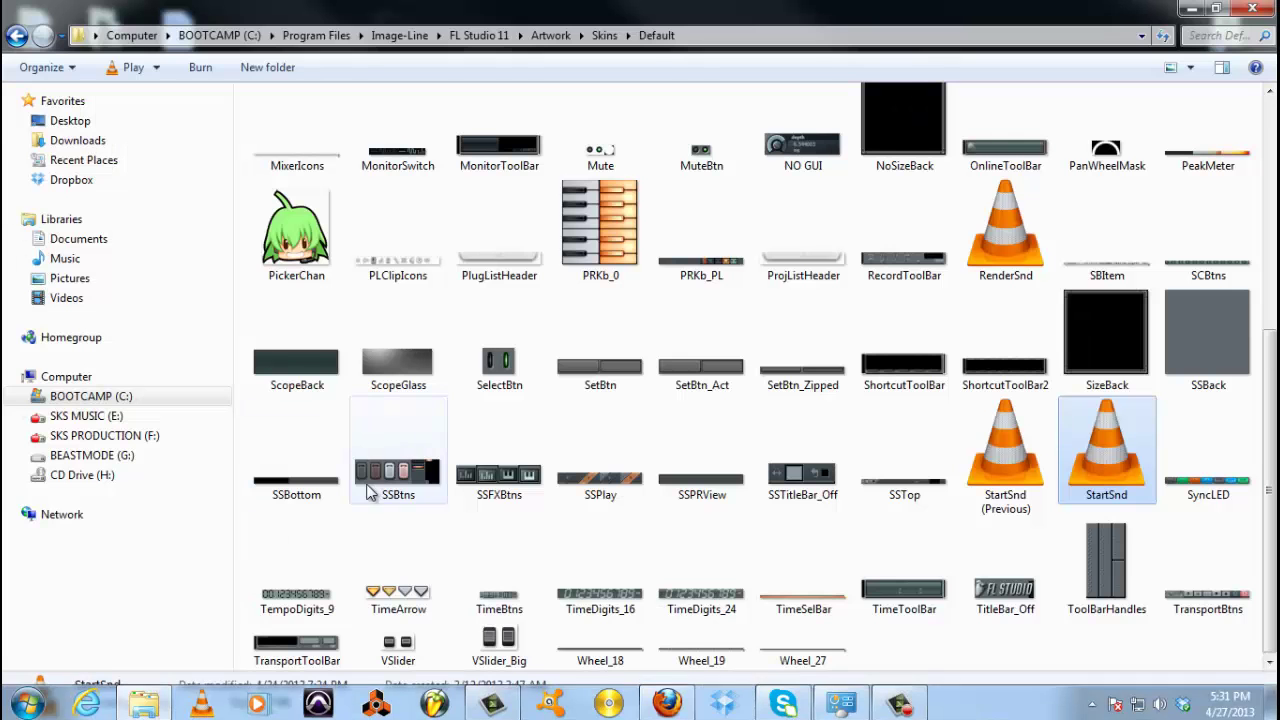
left_click(1008, 490)
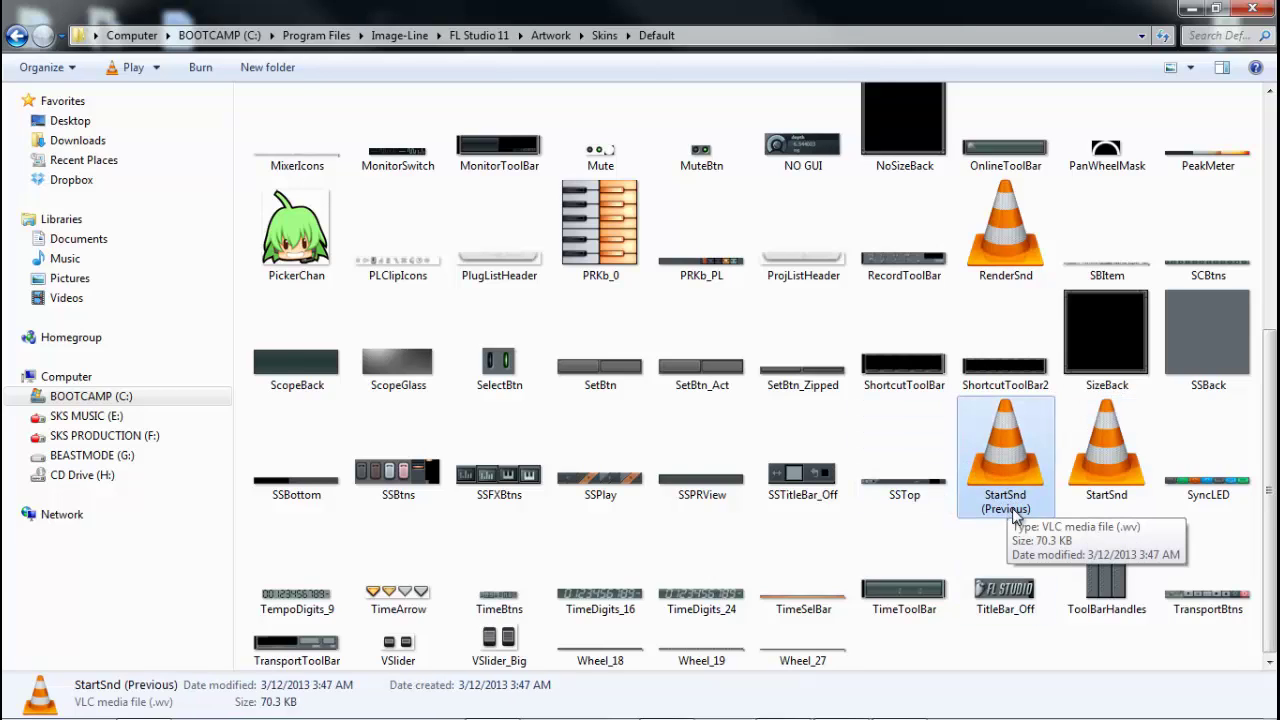
left_click(1085, 440)
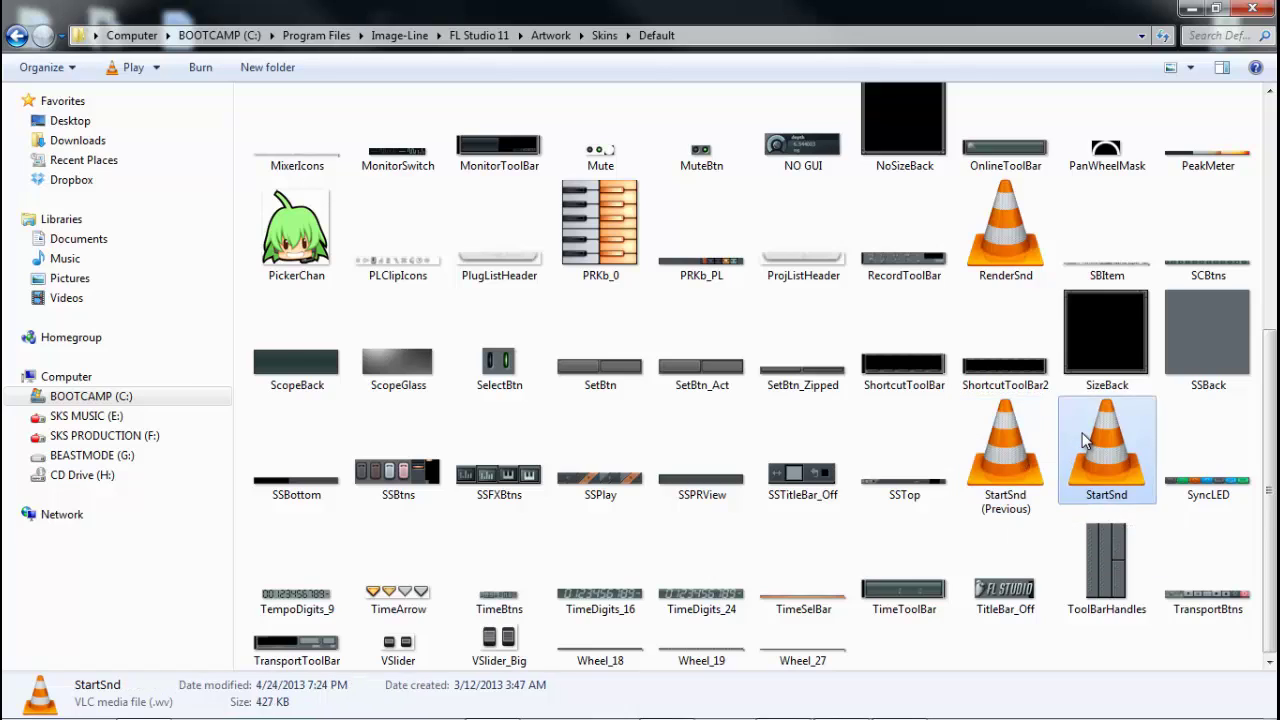
left_click(1018, 428)
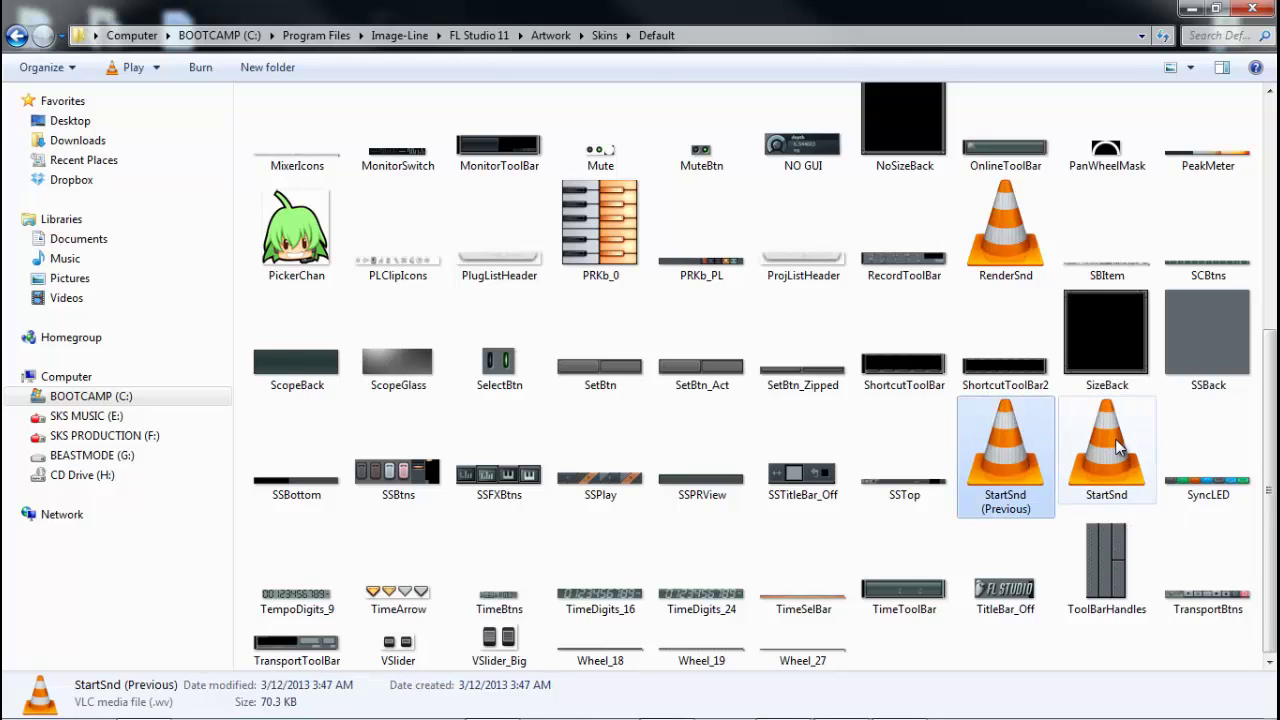
left_click(1118, 440)
left_click(1100, 315)
left_click(1045, 428)
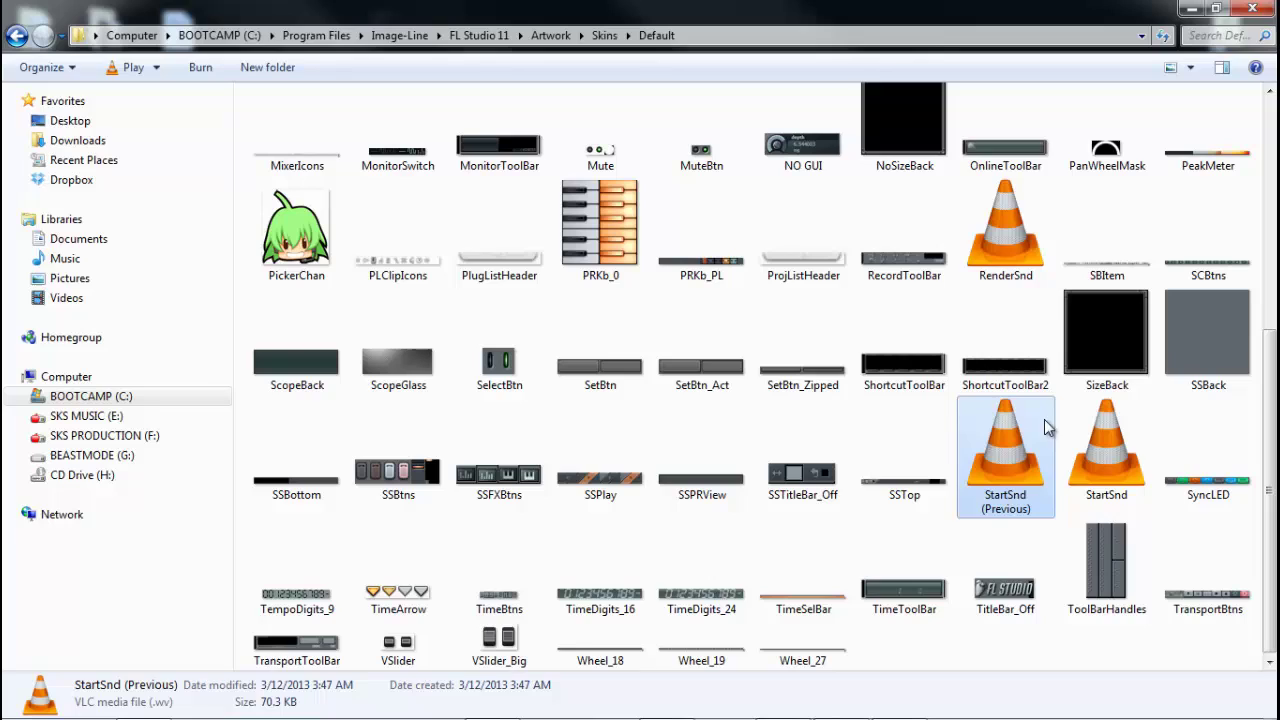
left_click(1117, 460)
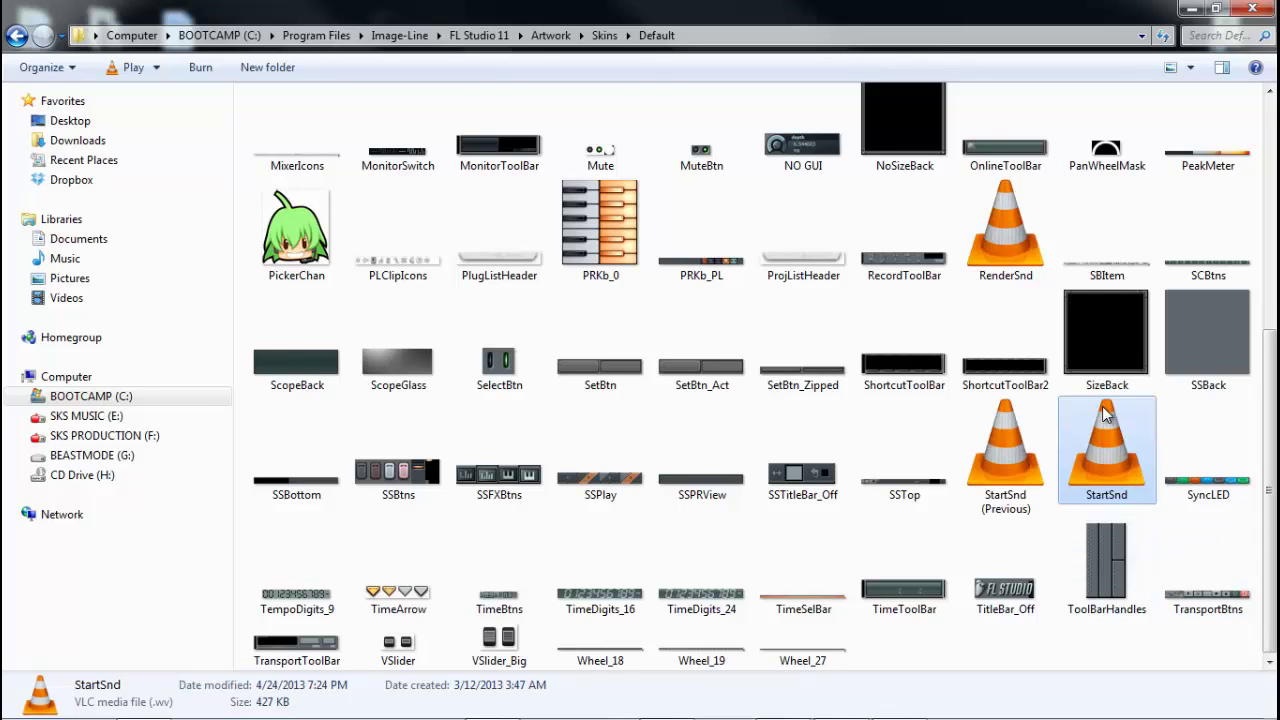
Close the skins folder window and launch FL Studio 11 from the taskbar
left_click(1252, 9)
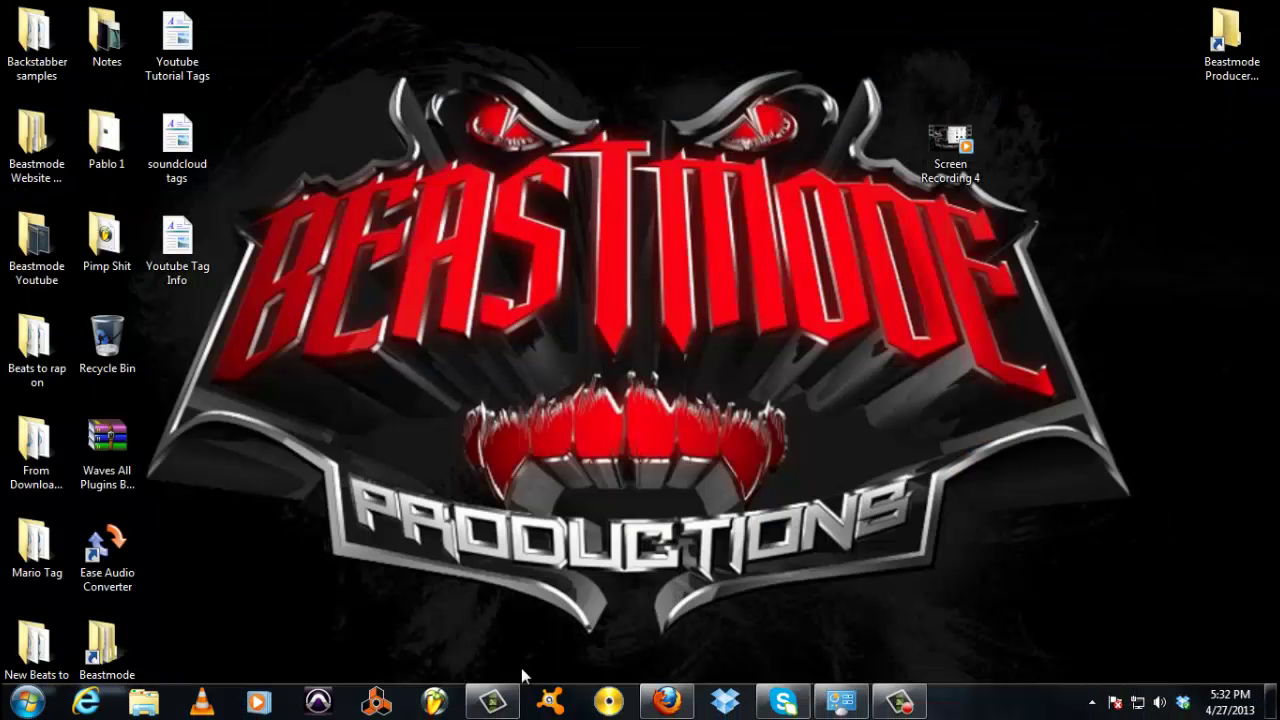
left_click(438, 703)
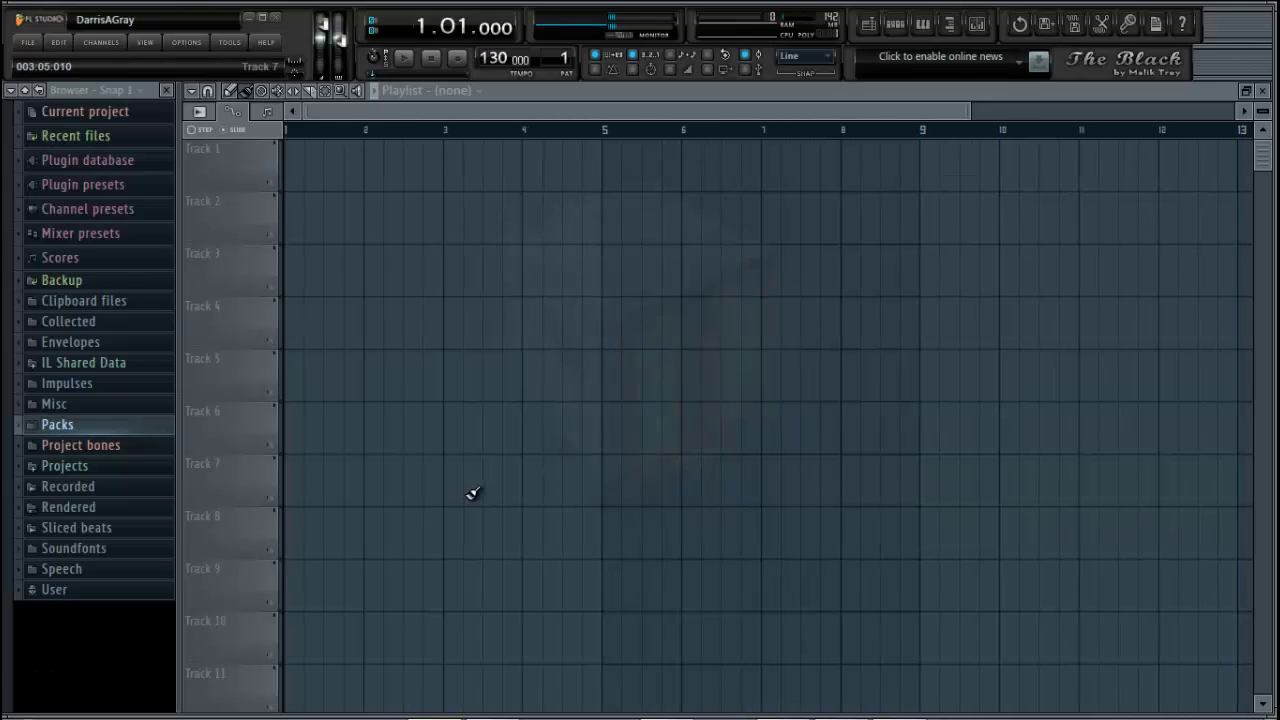